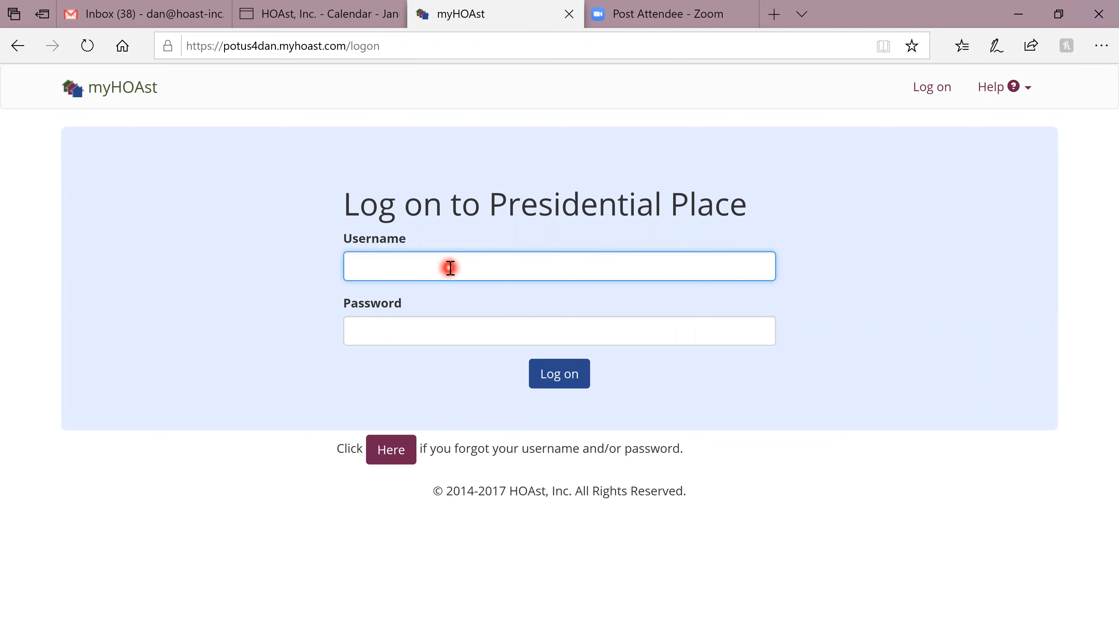
Log on to Presidential Place with the account's username and password
type("dan")
key("Tab")
type("******")
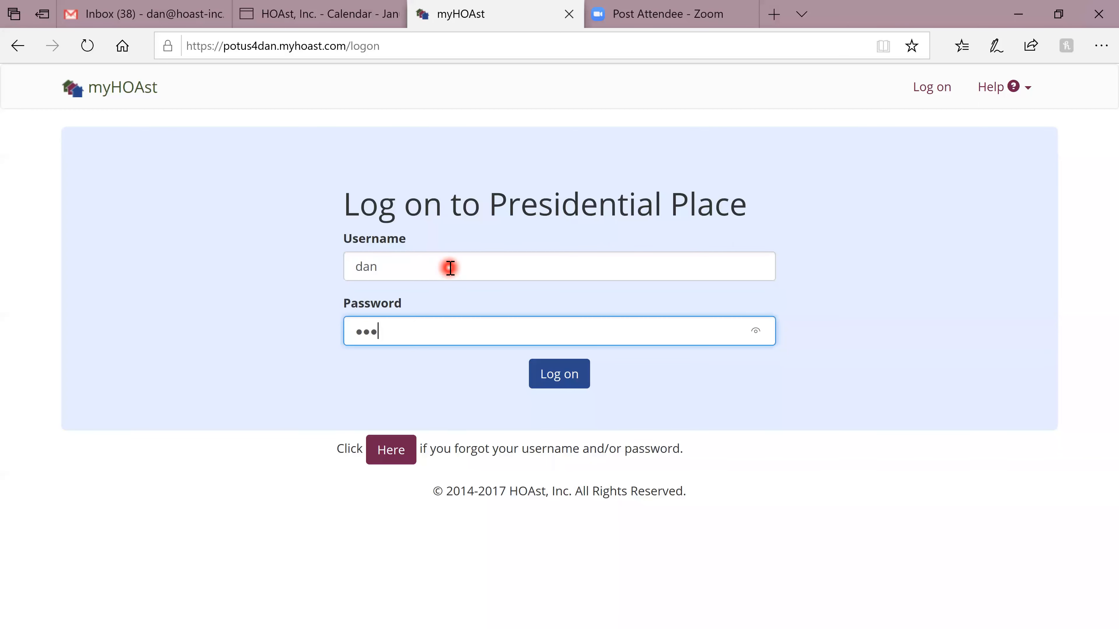
type("**")
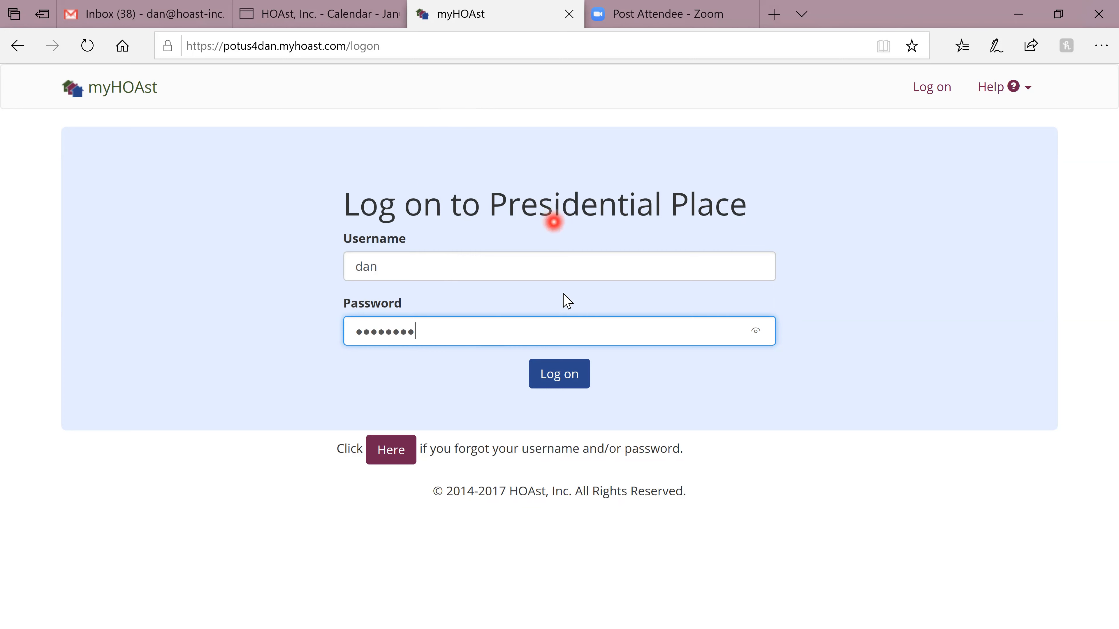
left_click(565, 375)
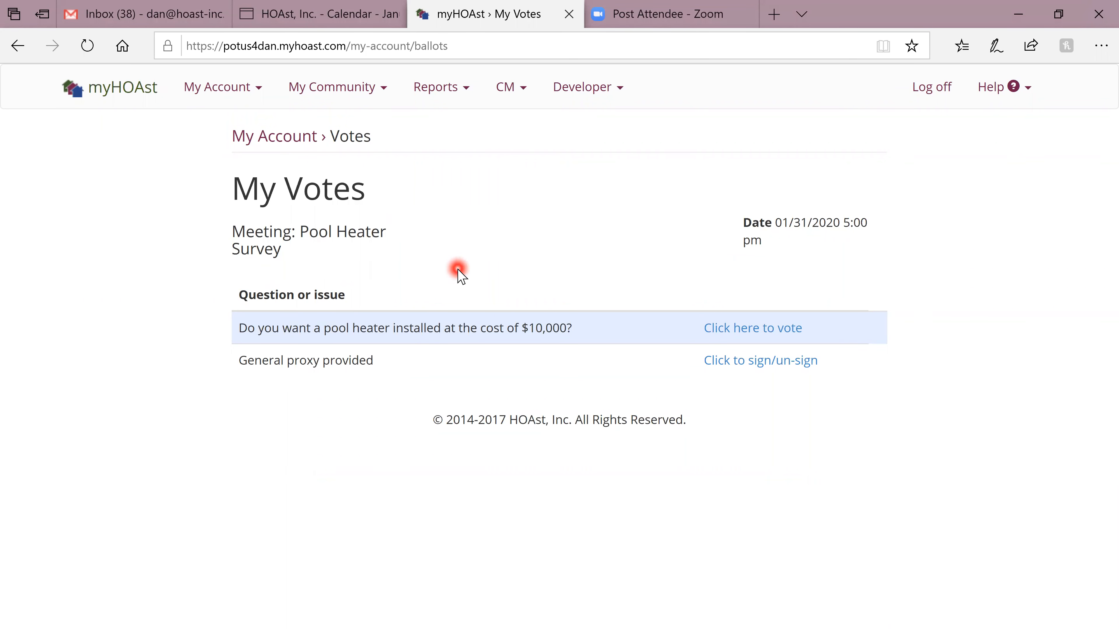
Open the community maintenance list of Owner's Meetings, agreeing to leave the My Votes page with votes unsubmitted
left_click(505, 90)
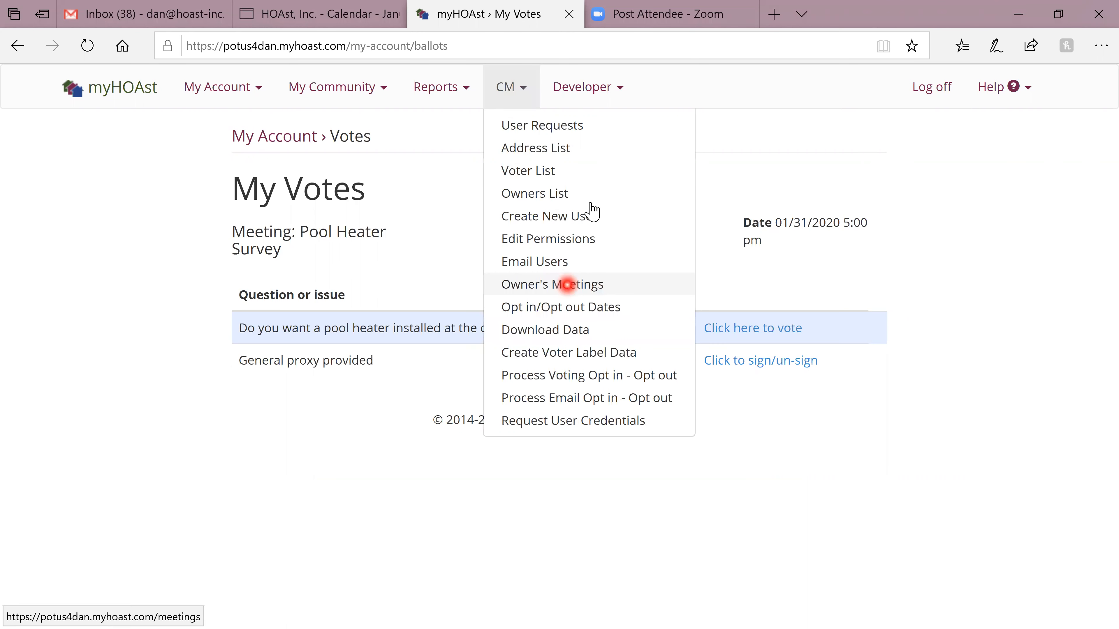
left_click(991, 88)
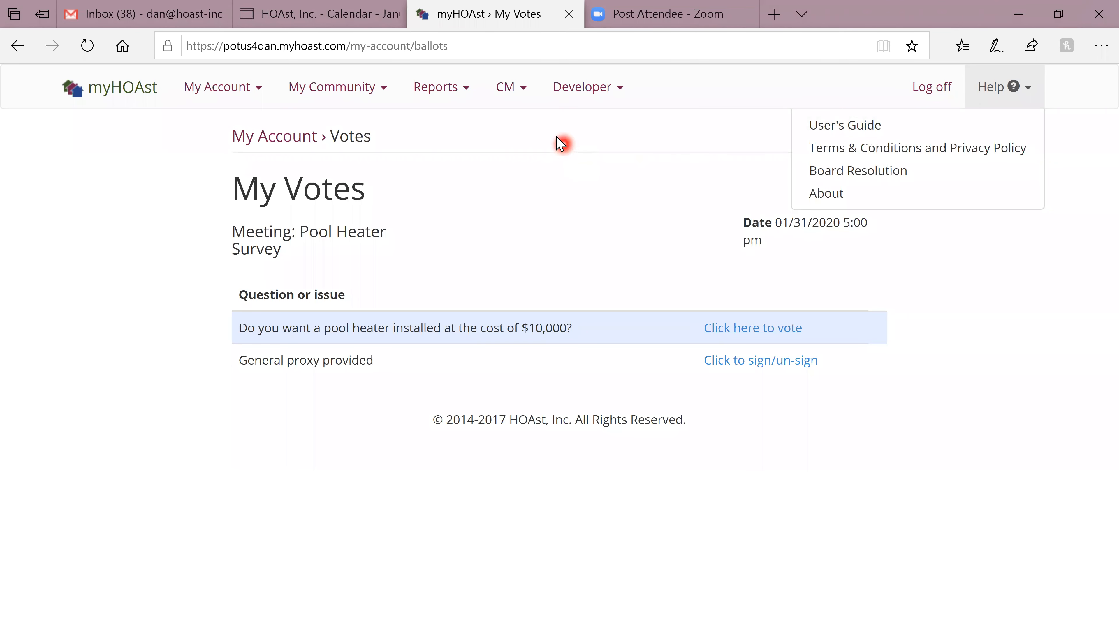
left_click(515, 91)
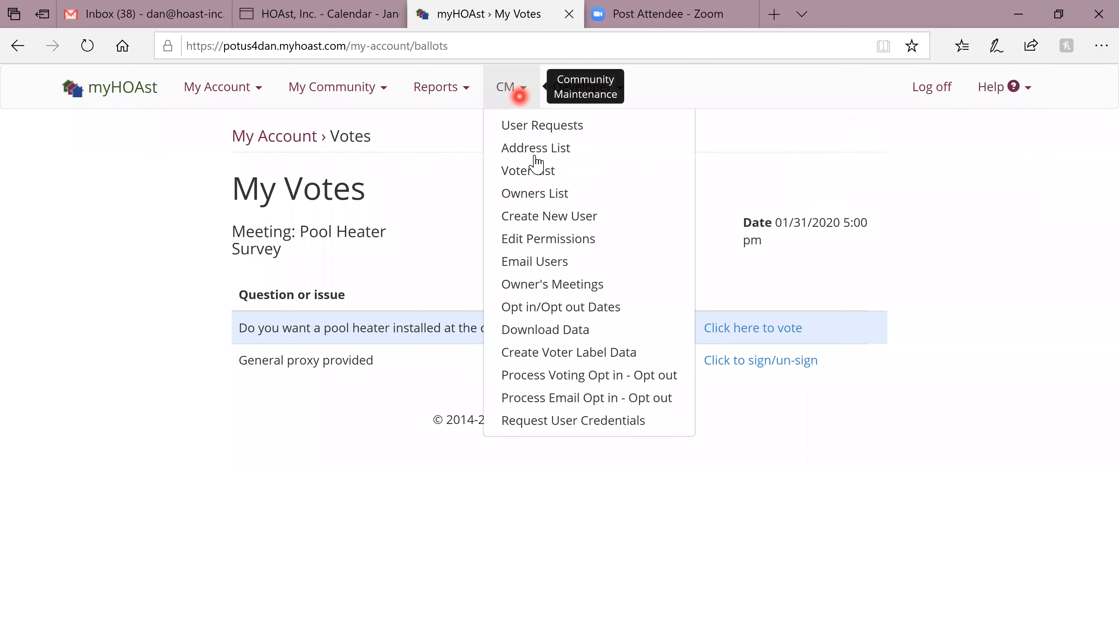
left_click(555, 282)
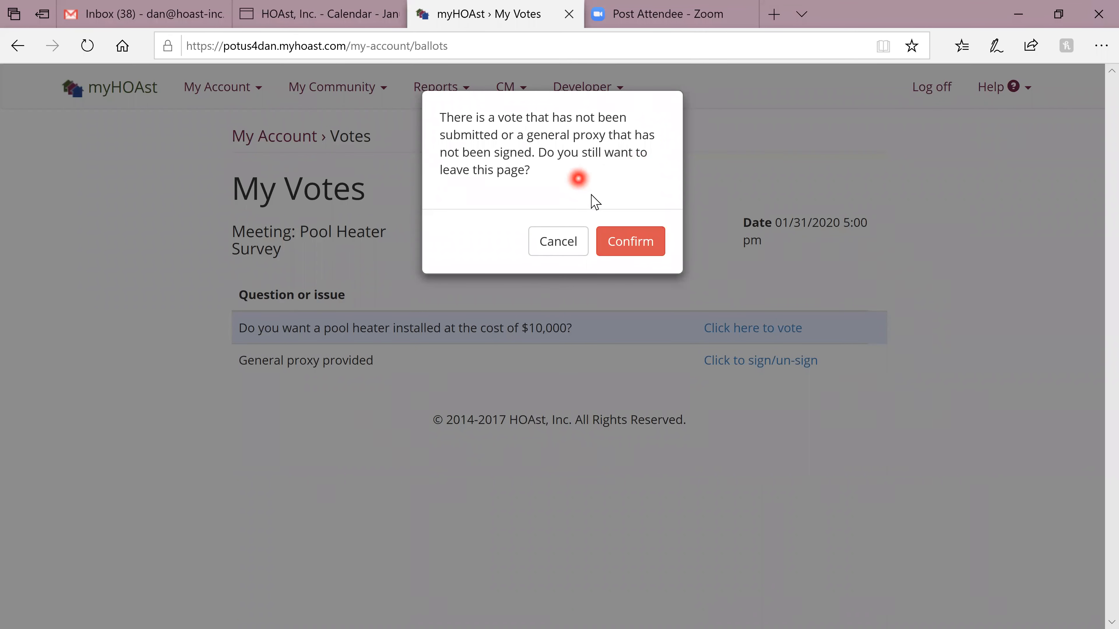
left_click(630, 243)
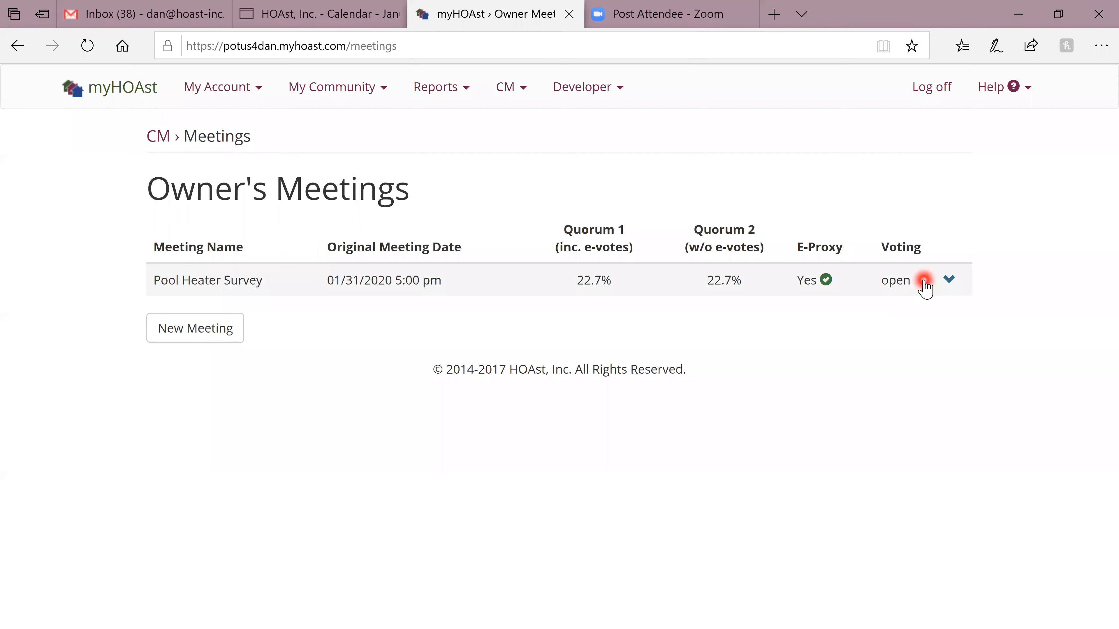
Close electronic proxies and electronic voting for the Pool Heater Survey meeting and return to the meetings list
left_click(464, 287)
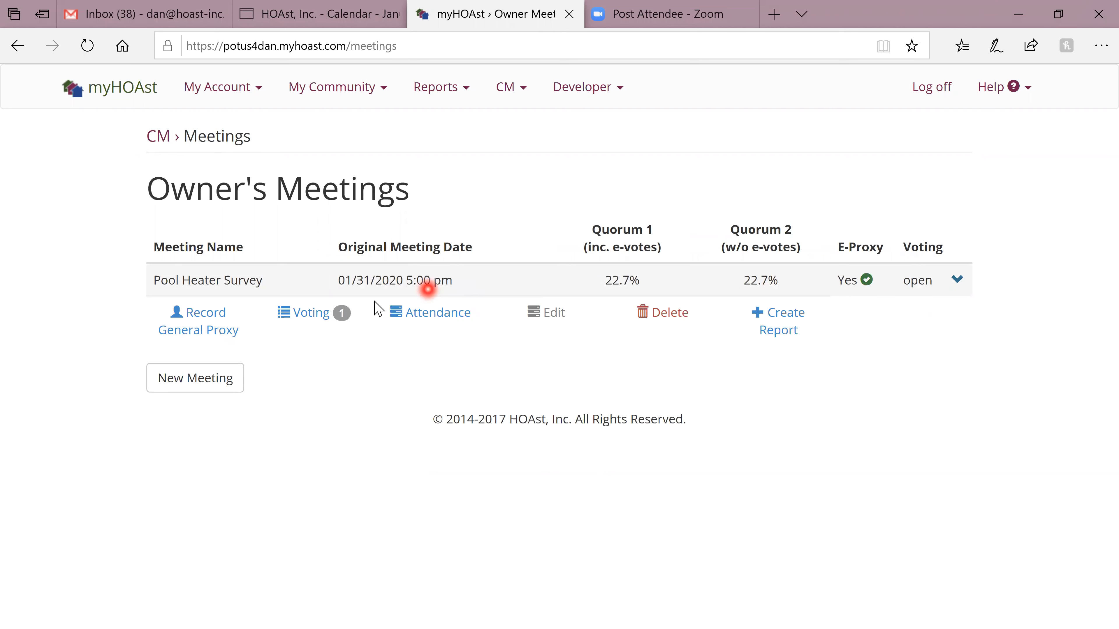
left_click(313, 315)
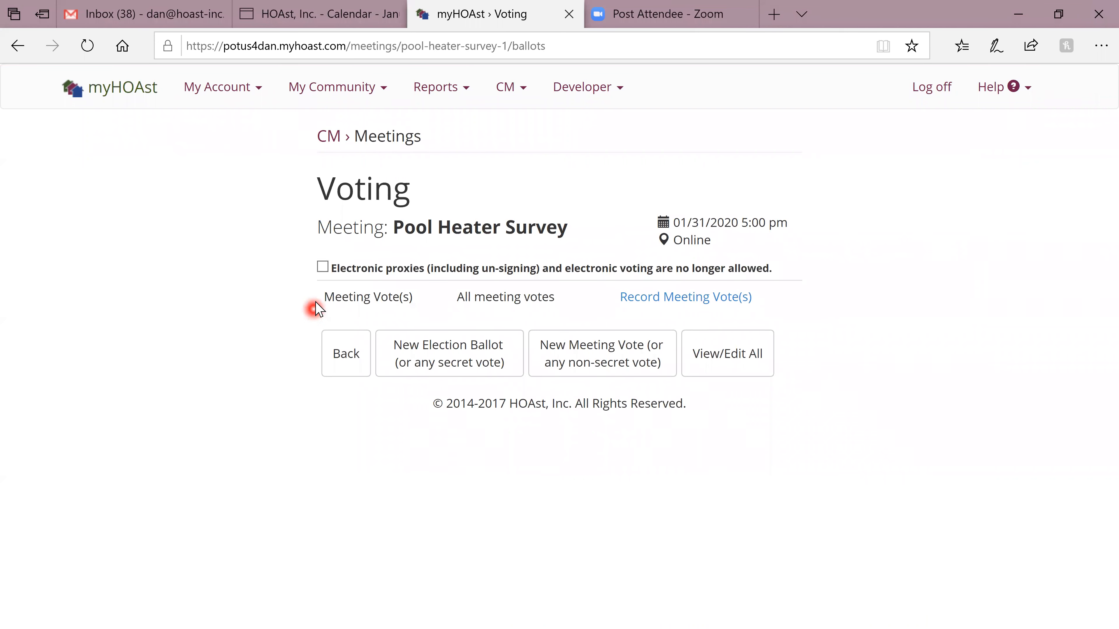
left_click(323, 267)
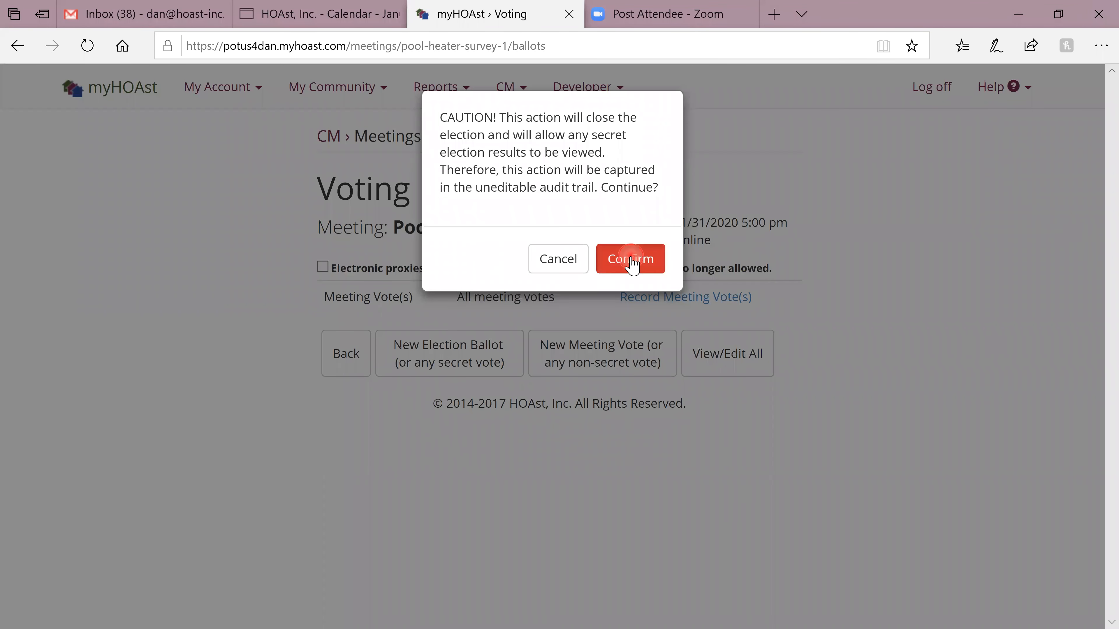
left_click(631, 260)
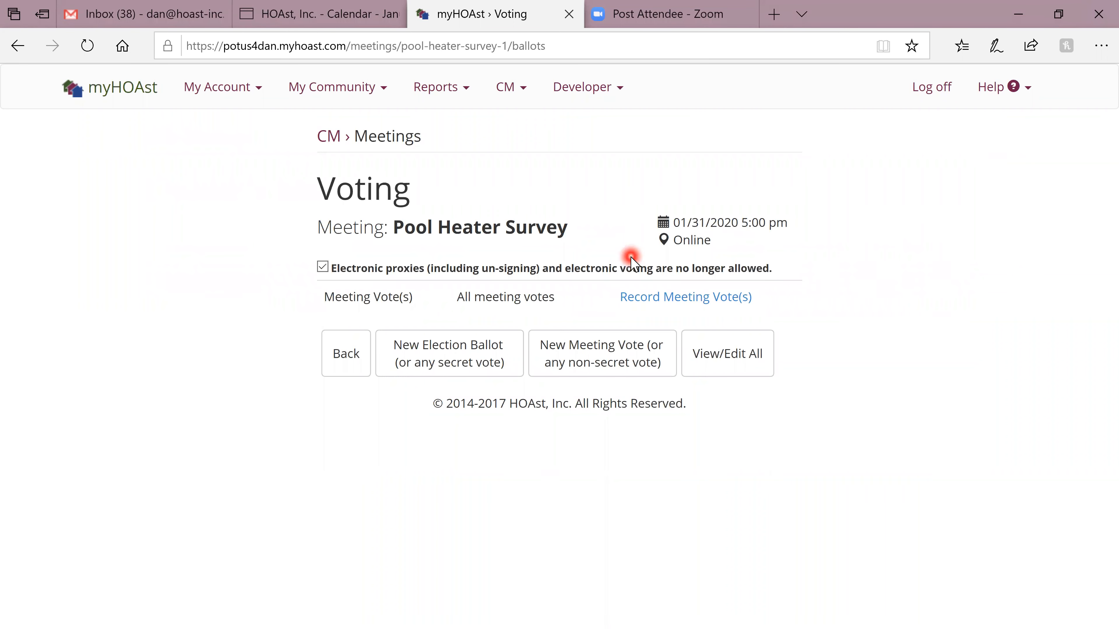
left_click(356, 355)
left_click(920, 285)
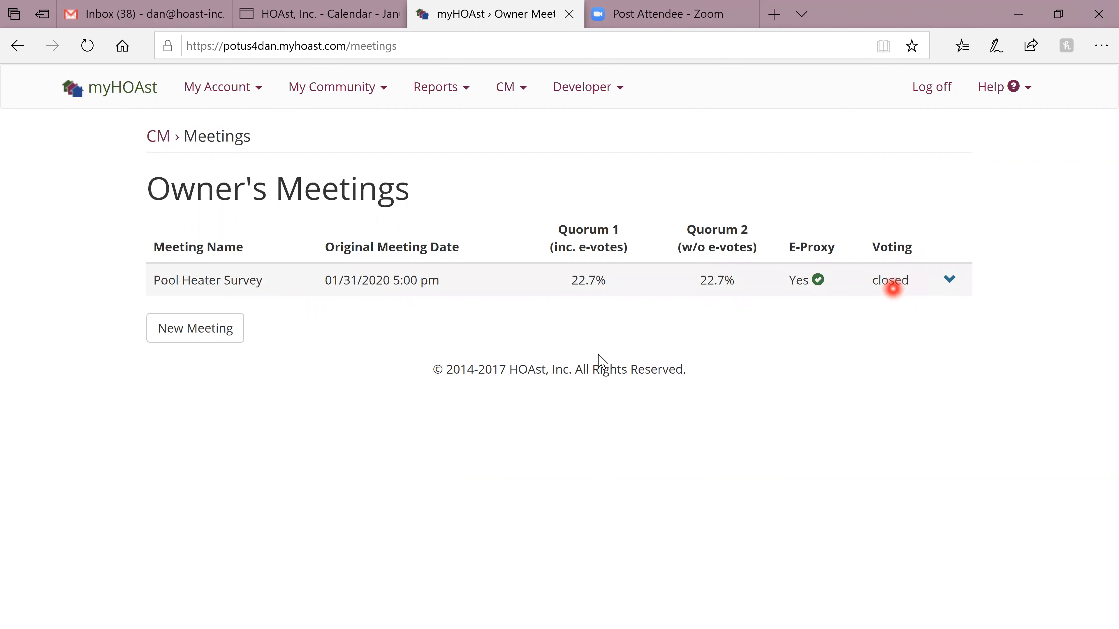
Start a new meeting named "Parking Lot Survey" with the location Online
left_click(199, 328)
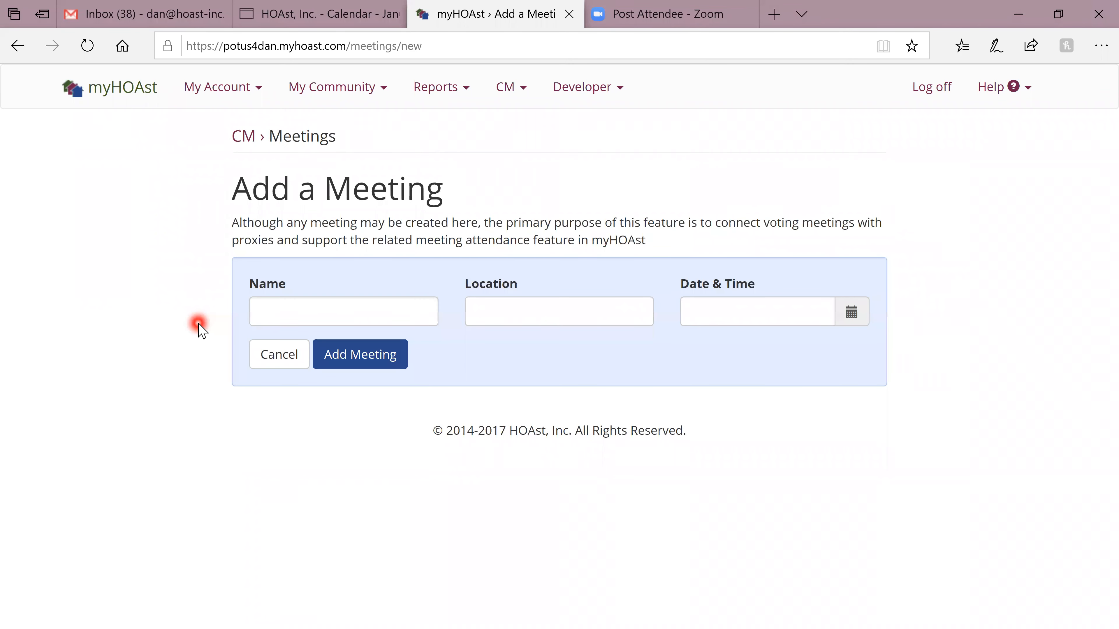
left_click(337, 308)
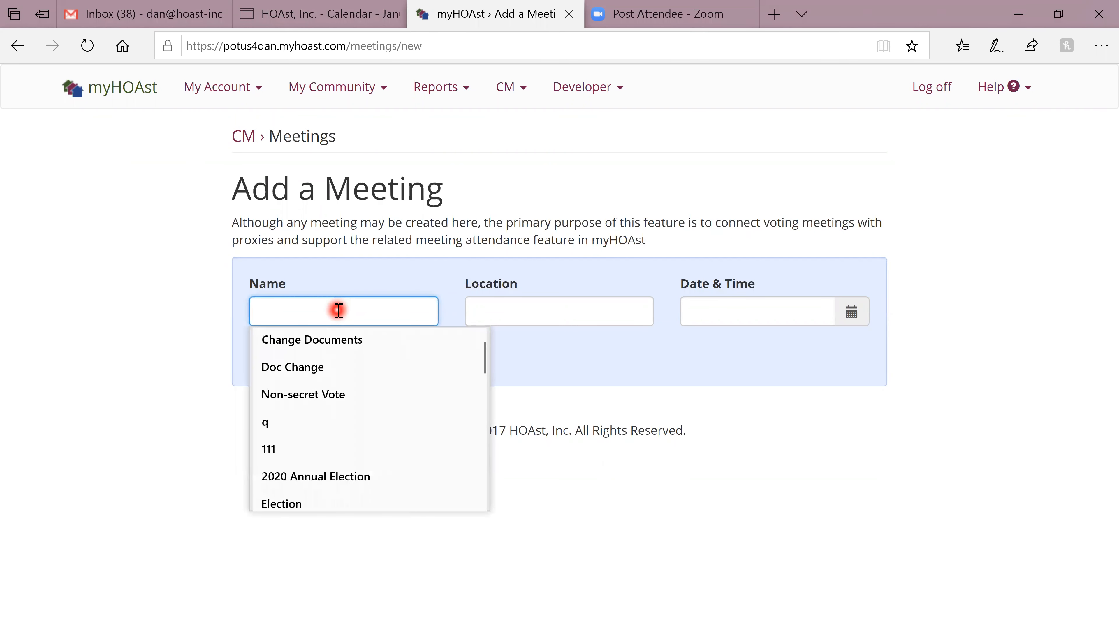
type("Park")
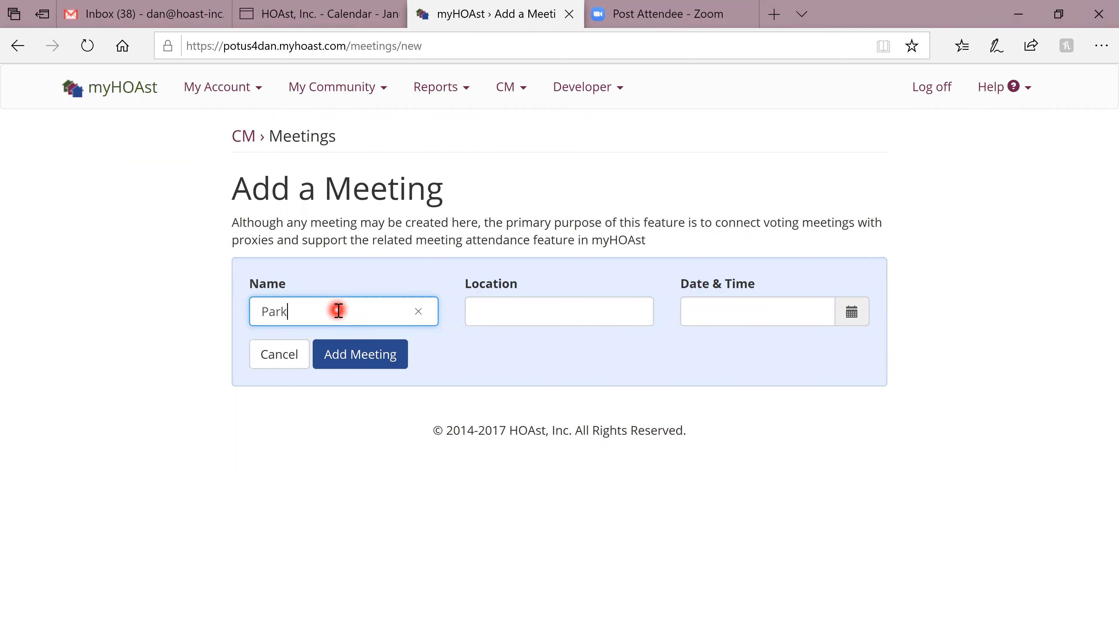
type("ing Lot Survey")
left_click(524, 305)
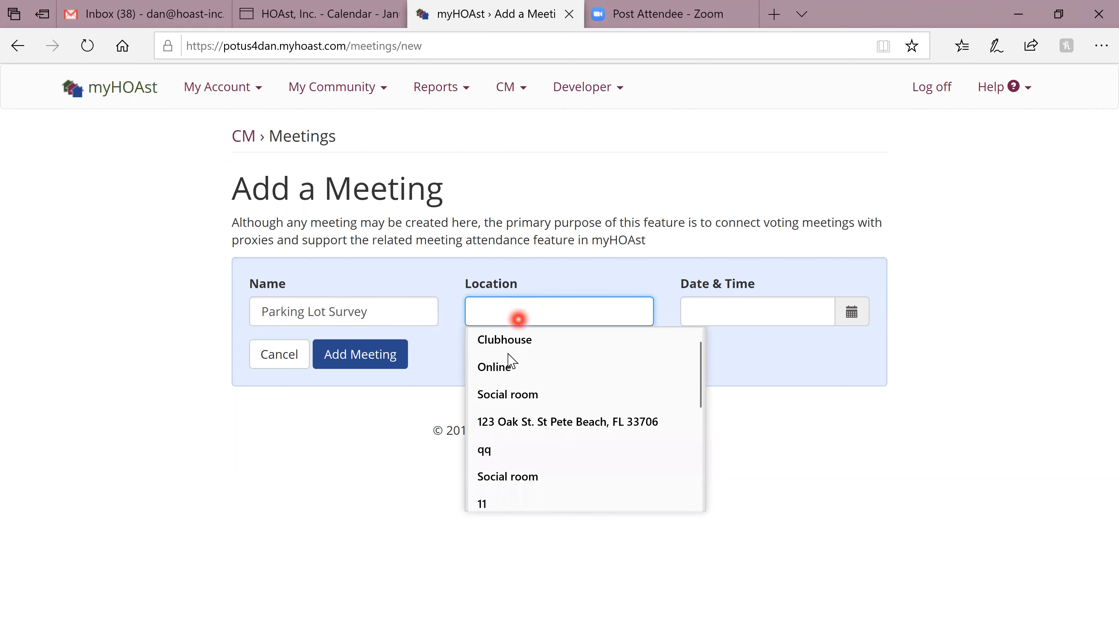
left_click(506, 367)
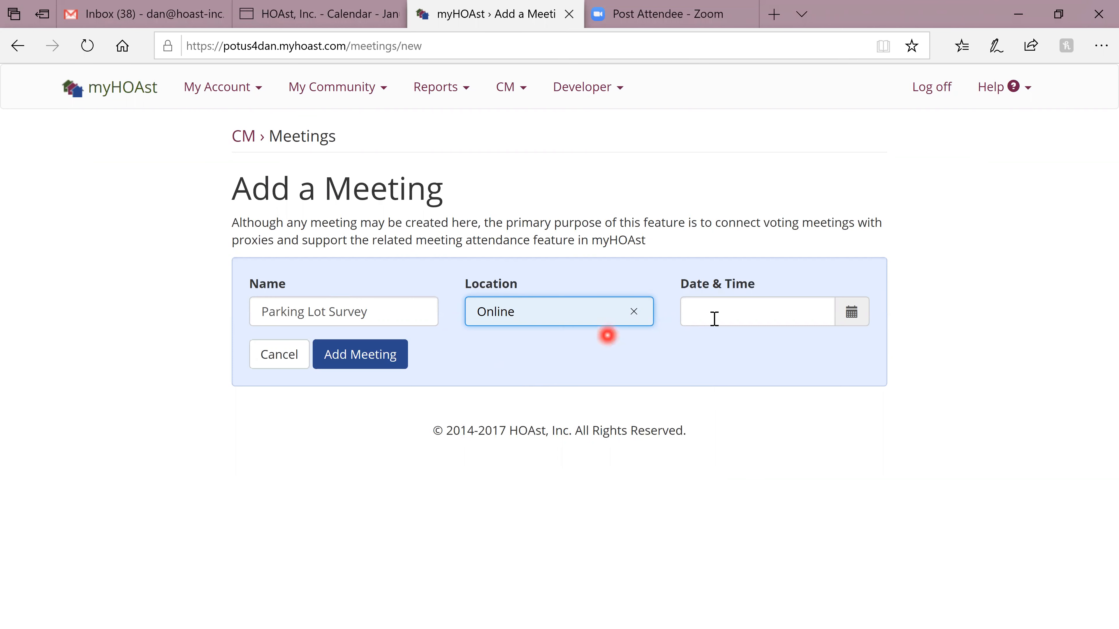
Set the meeting's date and time to 02/29/2020 02:00 pm, add the meeting and continue to the meetings list
left_click(743, 311)
key("Escape")
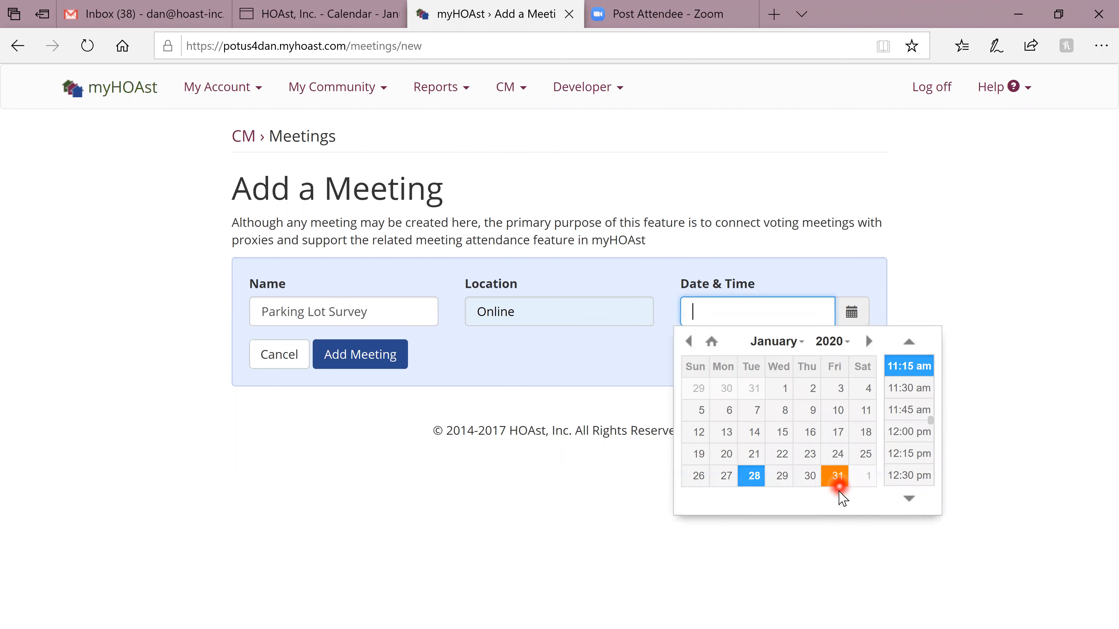
left_click(869, 341)
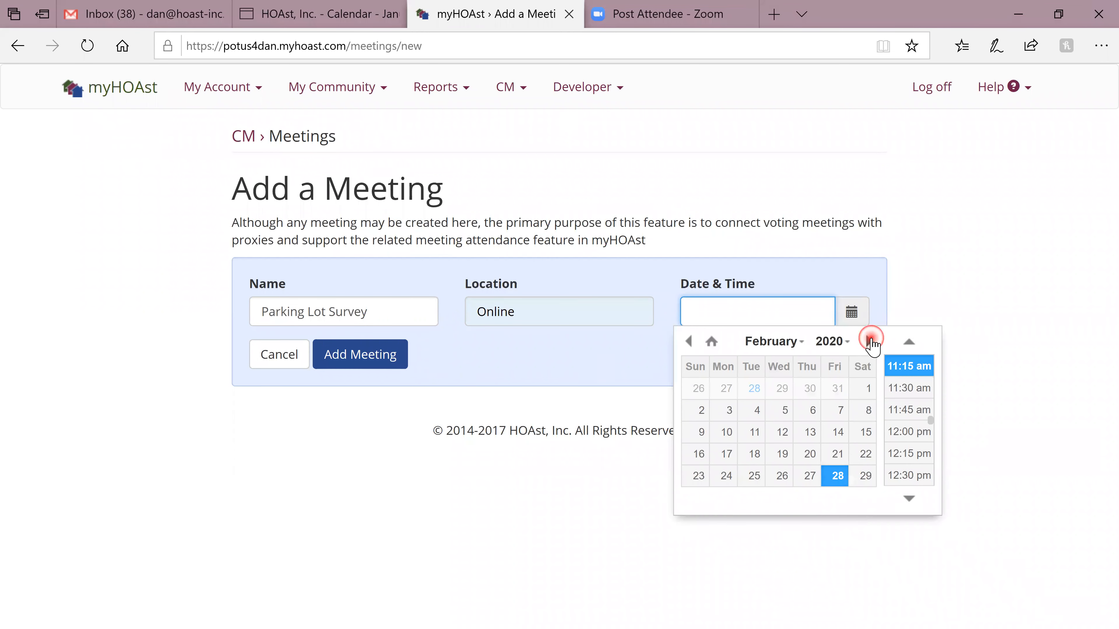
left_click(869, 477)
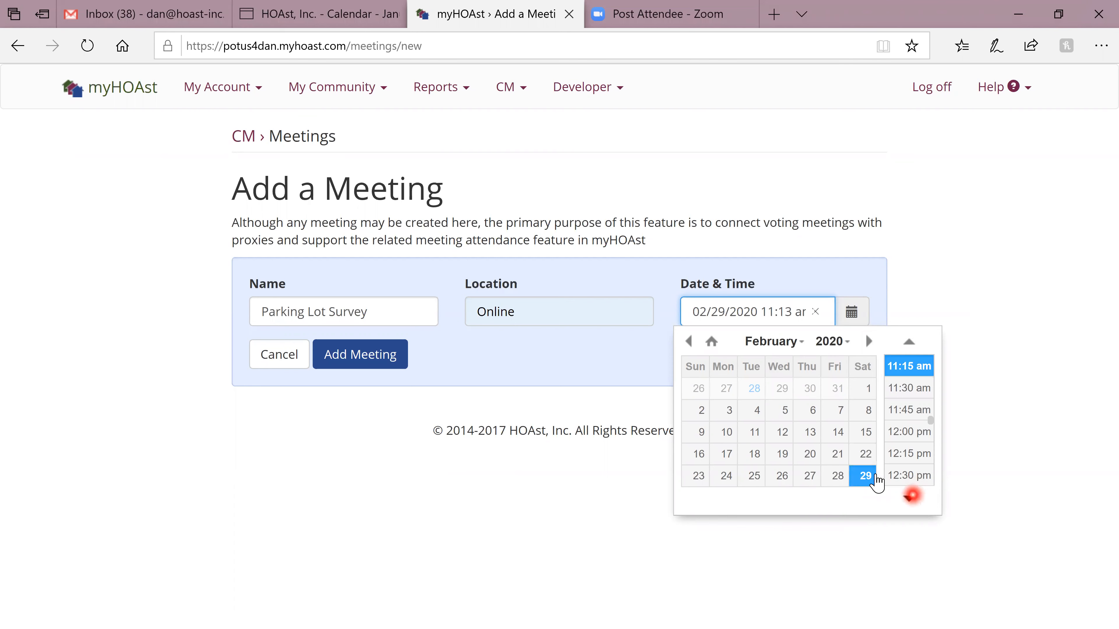
left_click(912, 495)
left_click(912, 496)
left_click(913, 496)
left_click(912, 495)
left_click(912, 495)
left_click(912, 495)
left_click(913, 495)
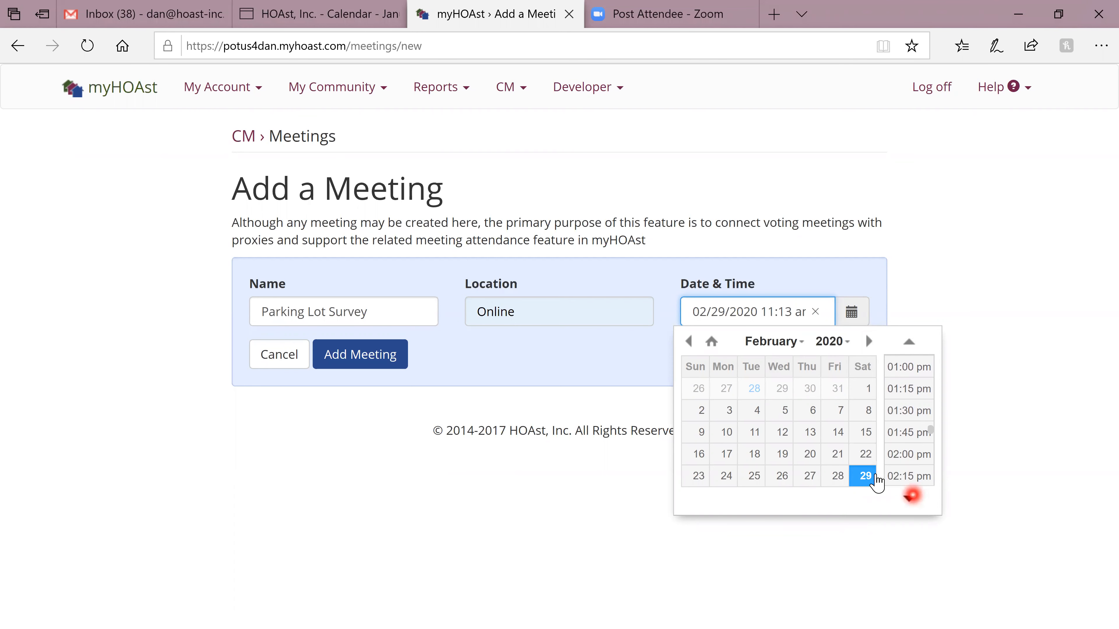
left_click(910, 454)
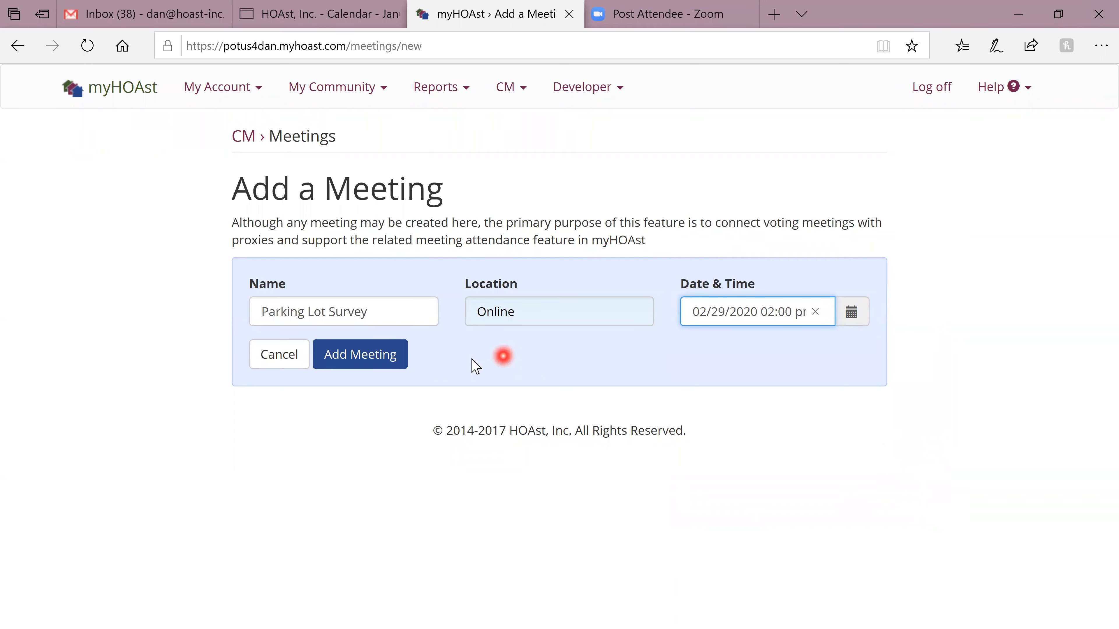
left_click(381, 358)
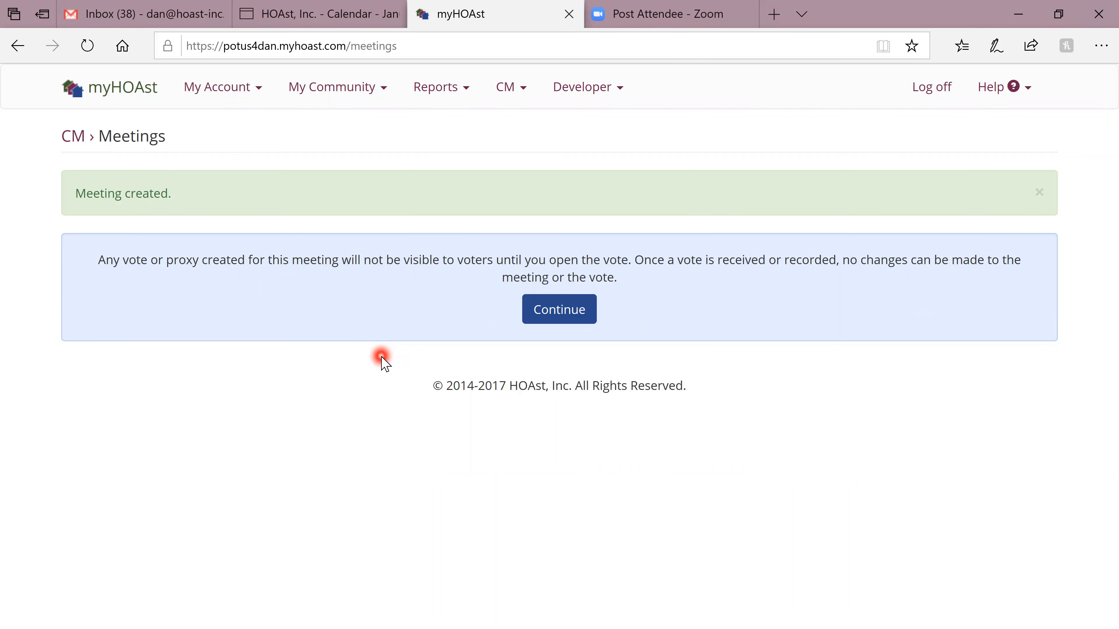
left_click(555, 307)
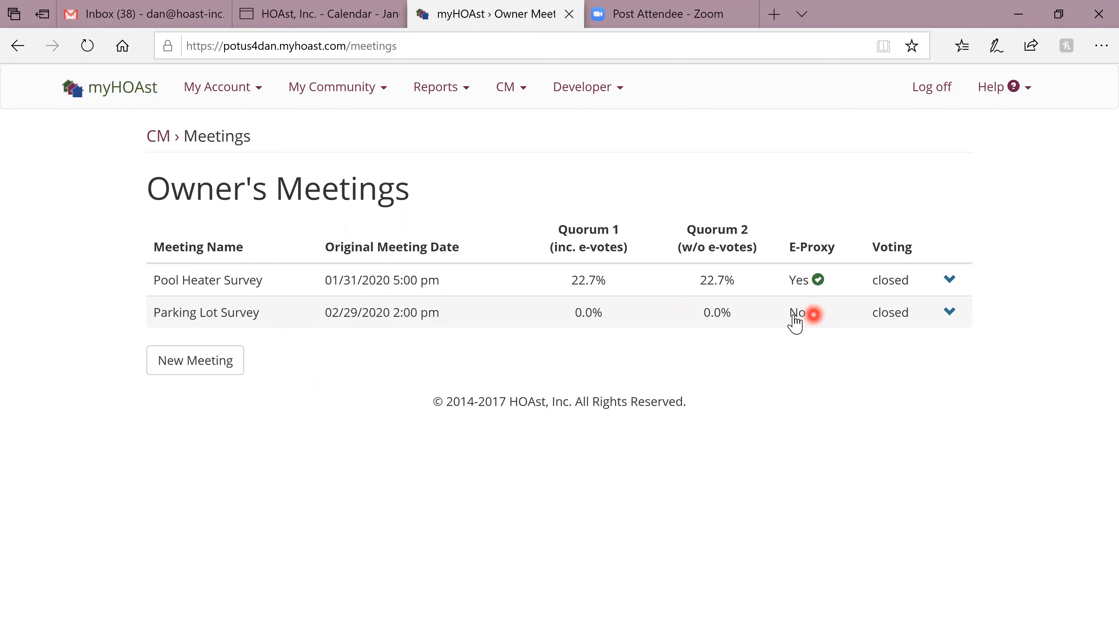
Open the voting page of the Parking Lot Survey meeting
left_click(434, 315)
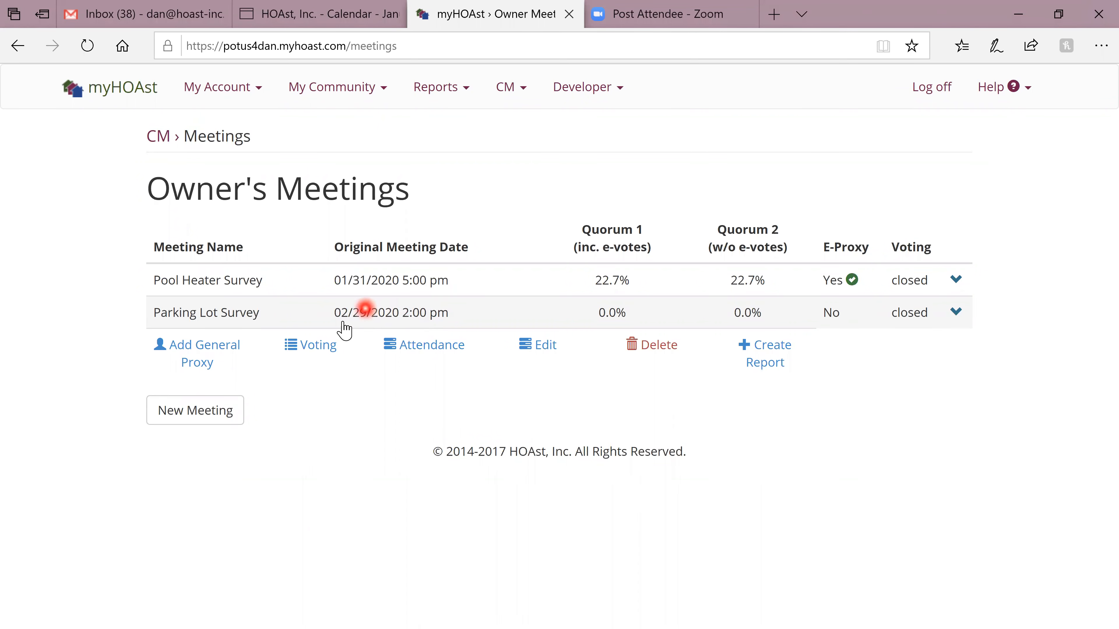
left_click(319, 345)
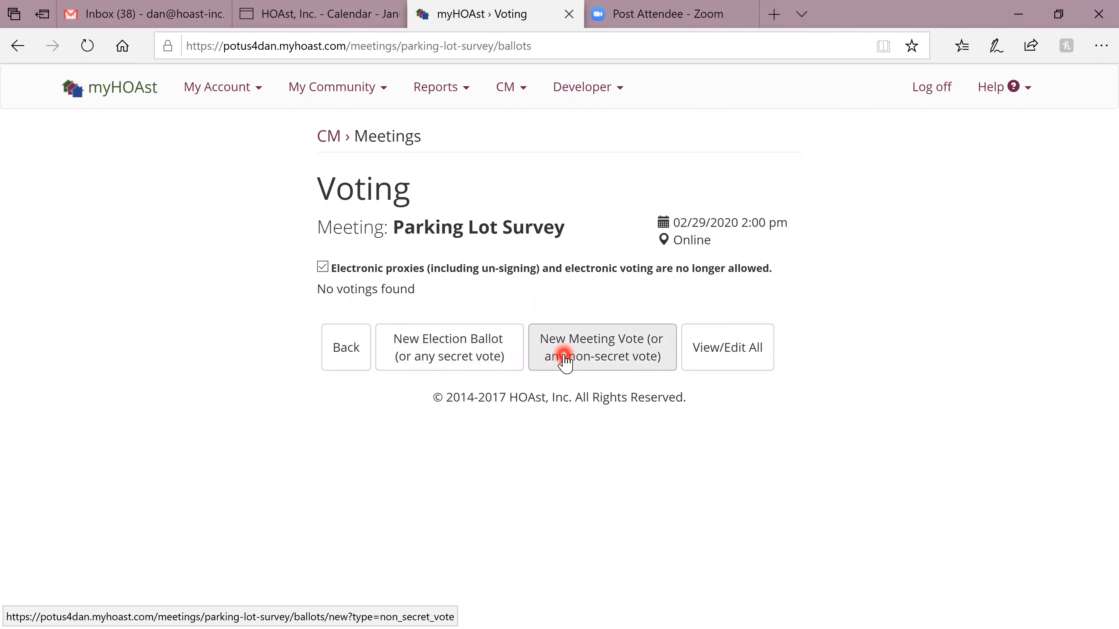
left_click(467, 356)
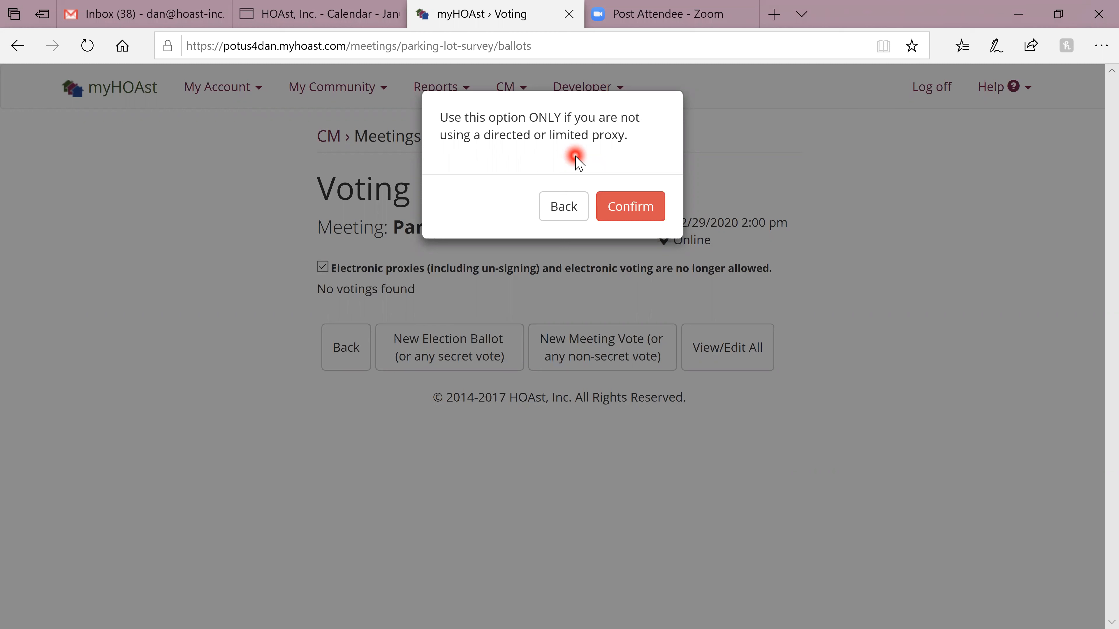
left_click(622, 208)
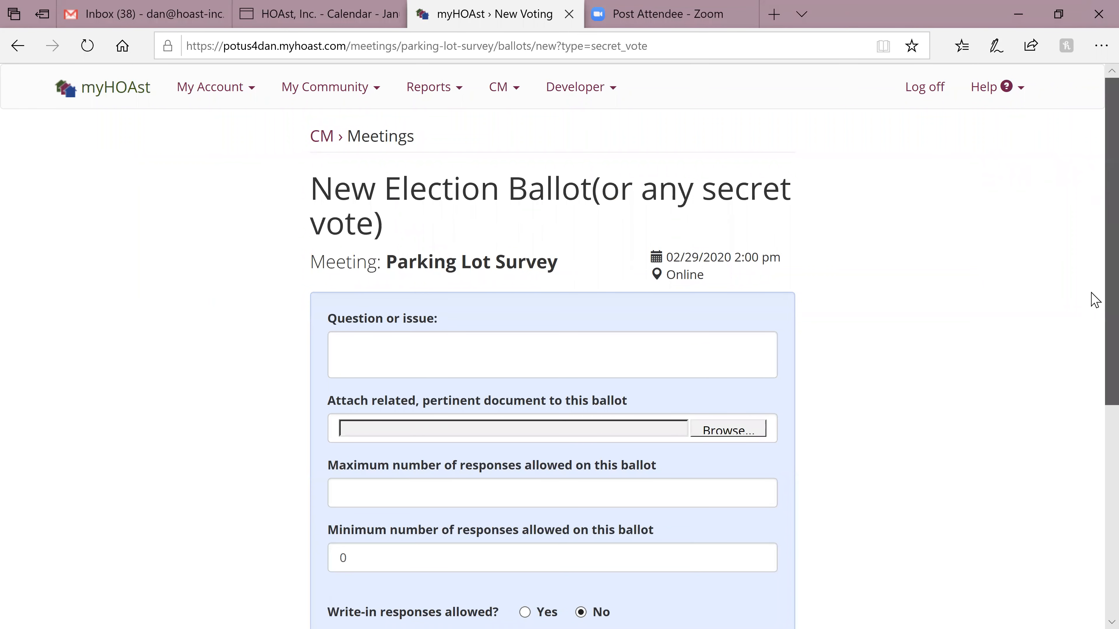
scroll(1092, 412, "down", 6)
left_click(354, 538)
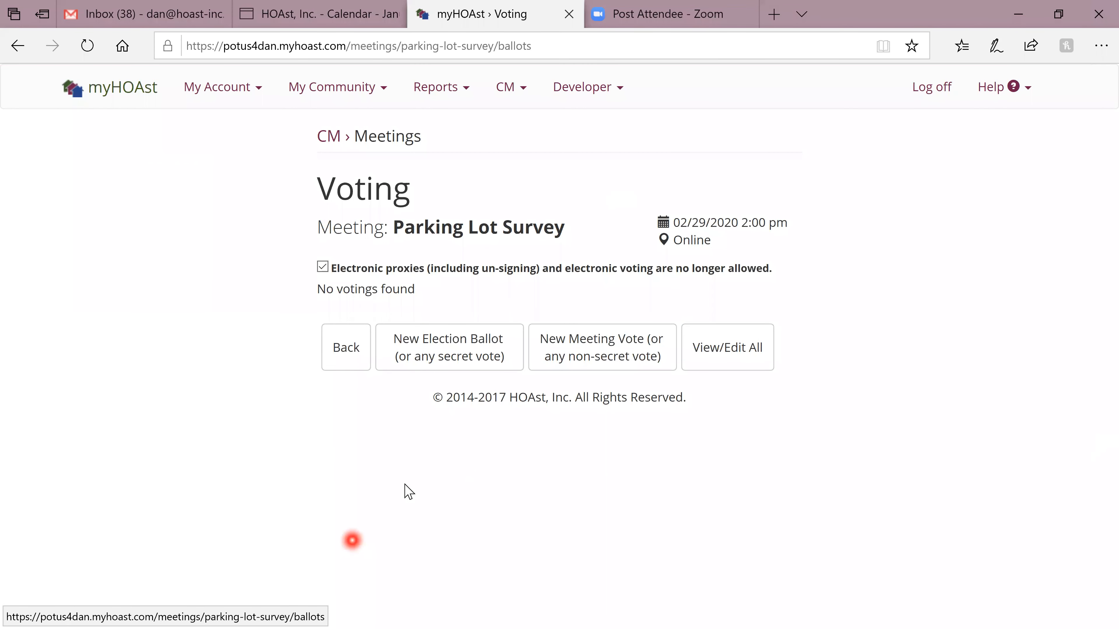
Start a new non-secret meeting vote with the question "Do you want to add speed humps in the parking lot?"
left_click(588, 357)
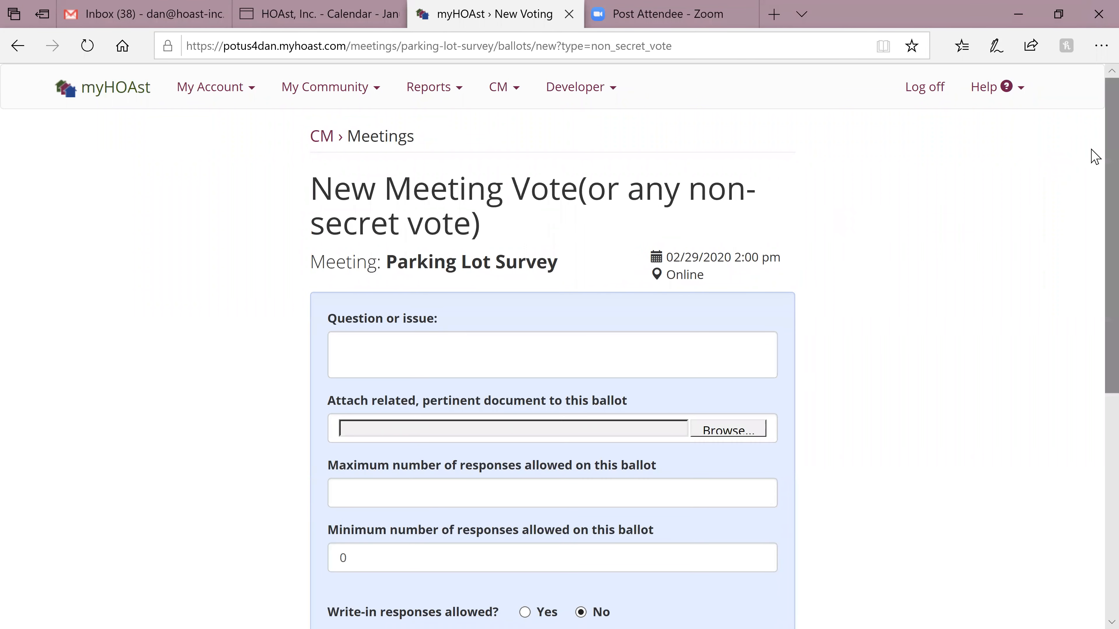
scroll(1095, 293, "down", 5)
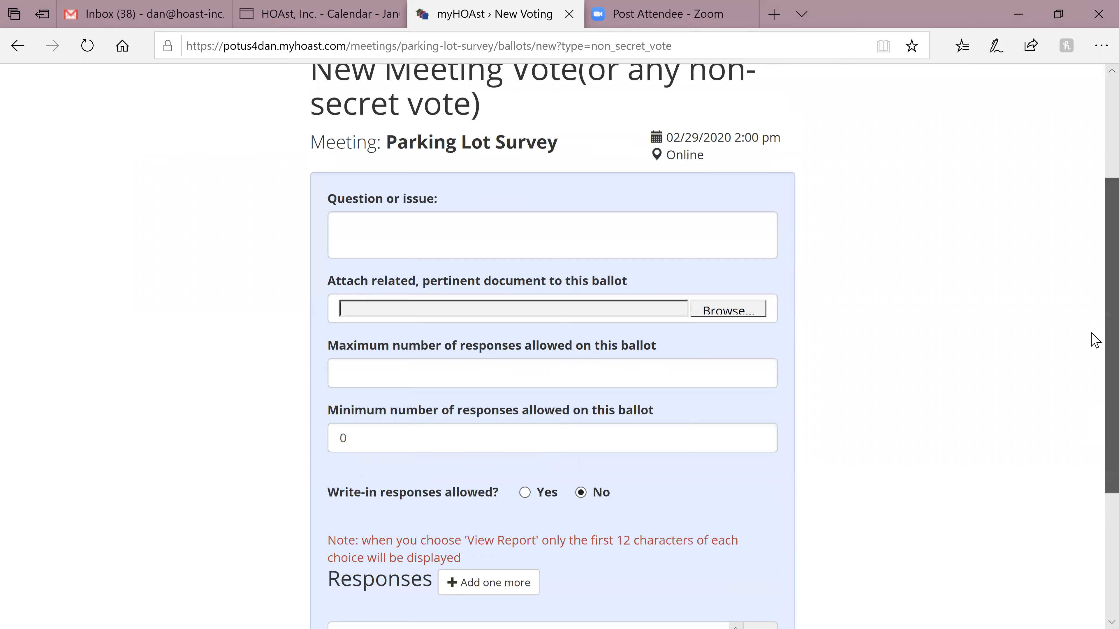
left_click(1095, 123)
left_click(955, 227)
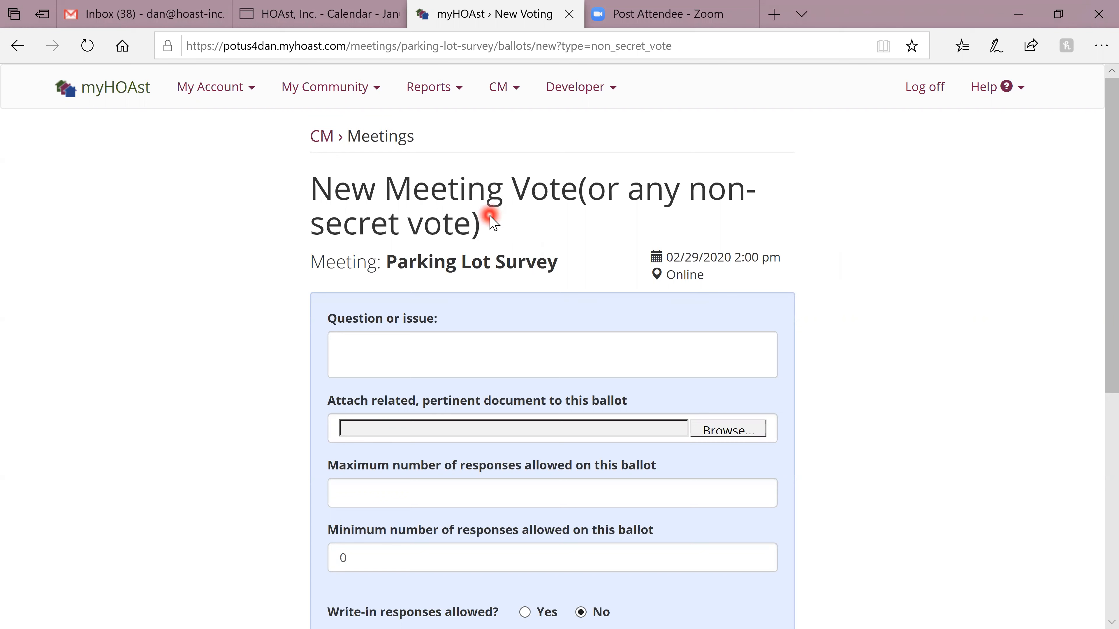
left_click(346, 340)
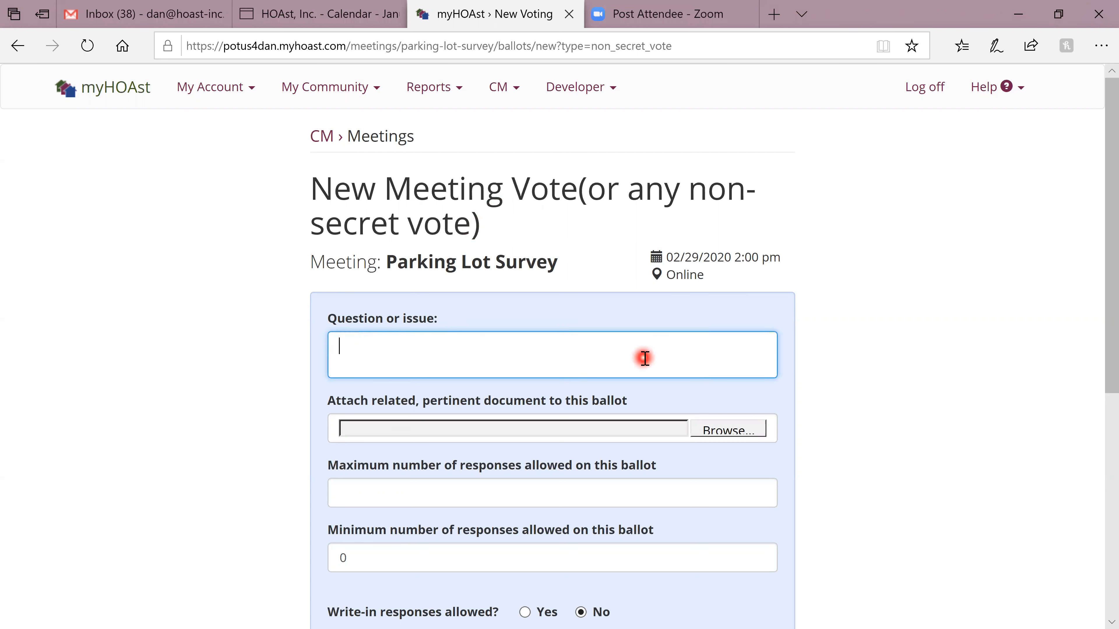
type("Do you want to add spe")
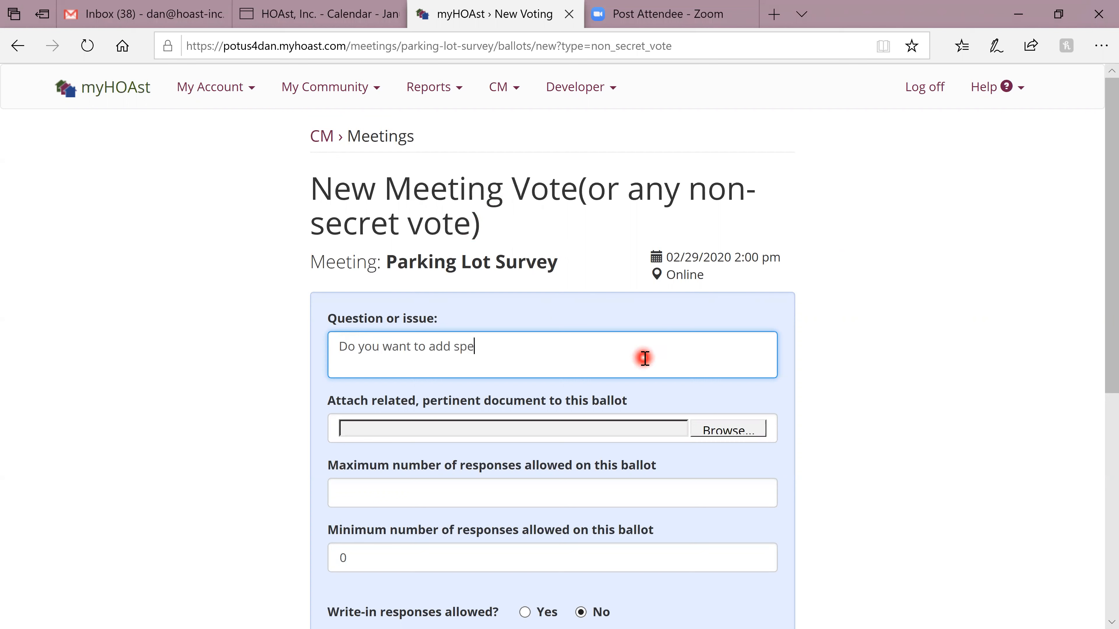
type("ed humps in the parking l")
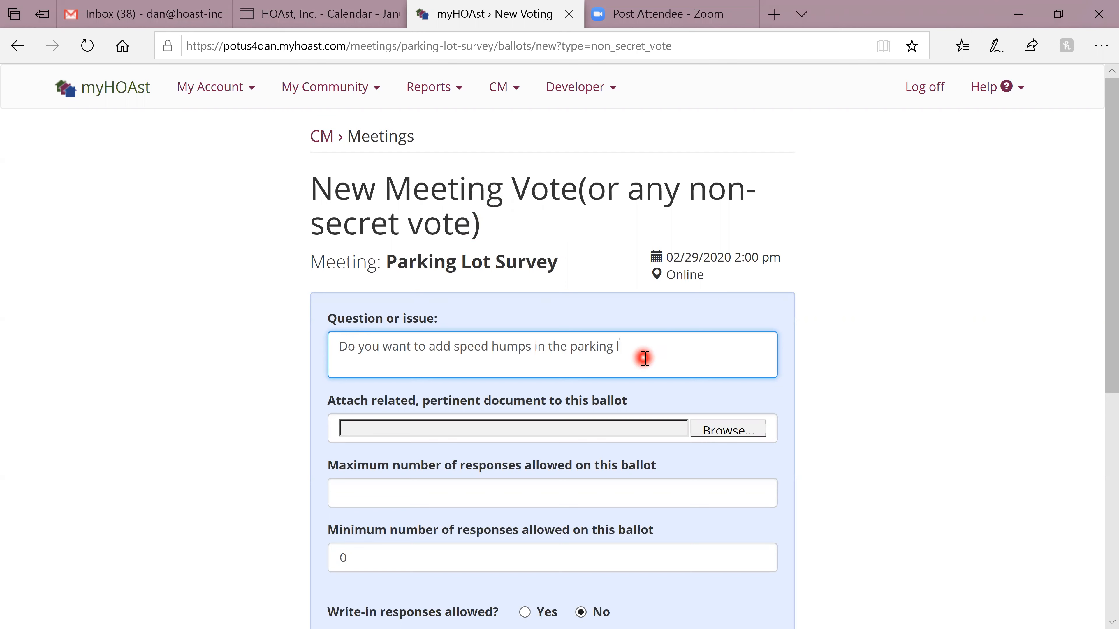
type("ot?")
Set the maximum number of responses allowed on the ballot to 1
type("1")
left_click(406, 490)
type("1")
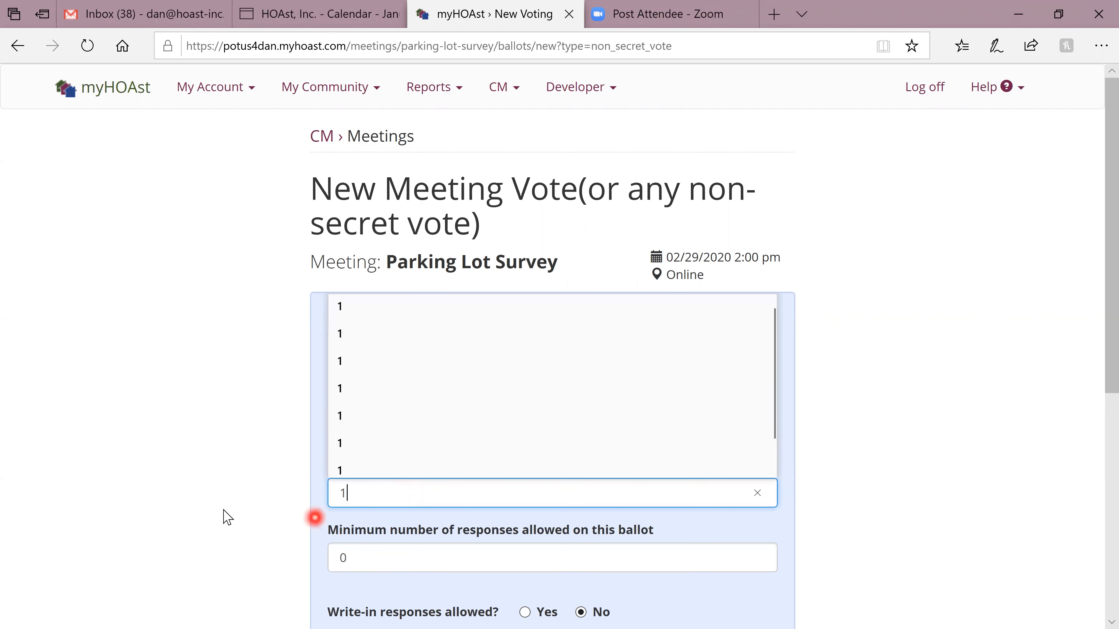
left_click(224, 513)
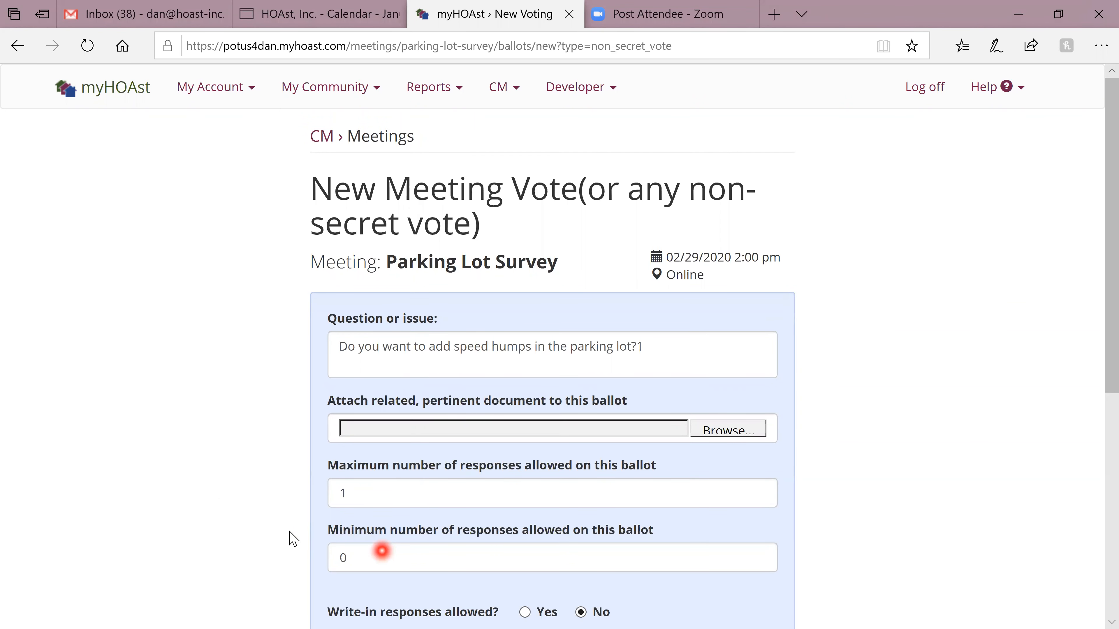
Enter "Yes" and "No" as the ballot's response choices and save the ballot
scroll(293, 539, "down", 5)
scroll(293, 538, "down", 2)
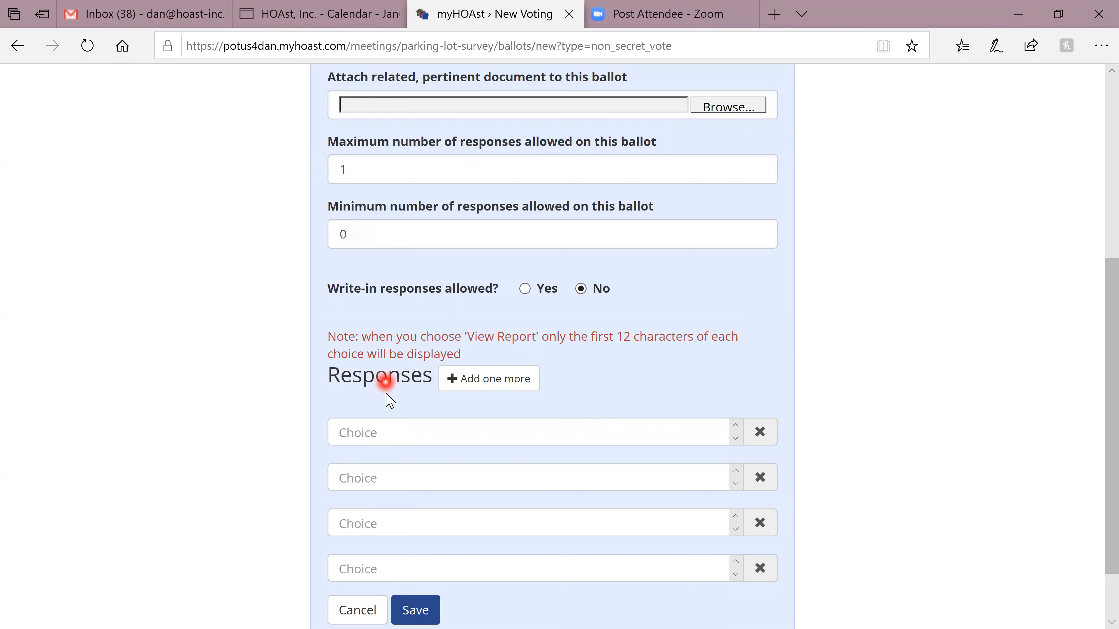
left_click(394, 431)
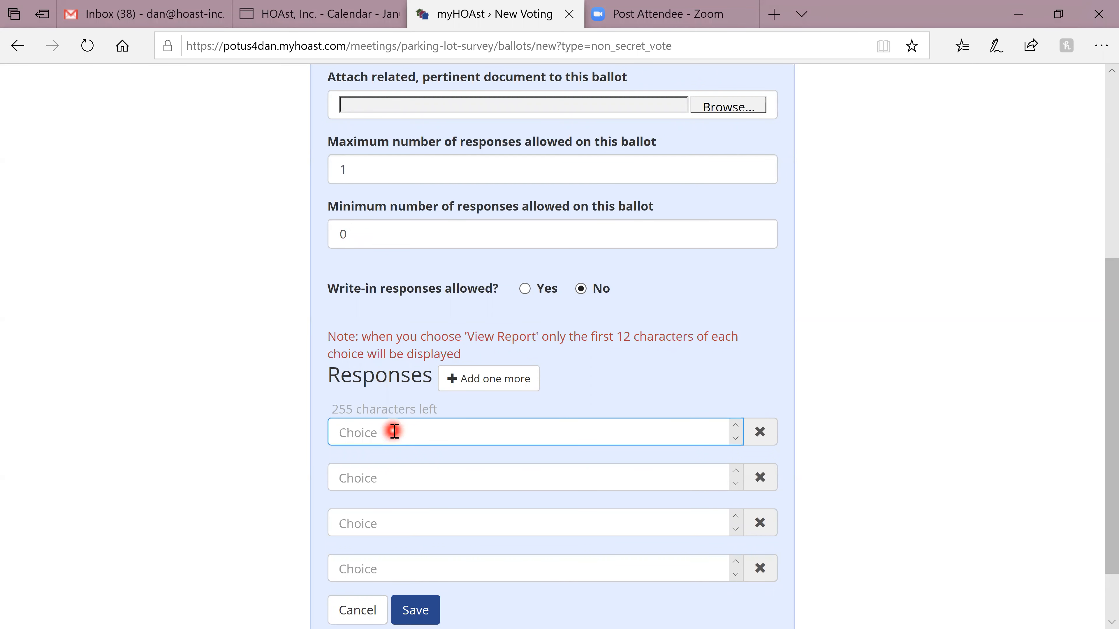
type("Yes")
left_click(367, 477)
type("No")
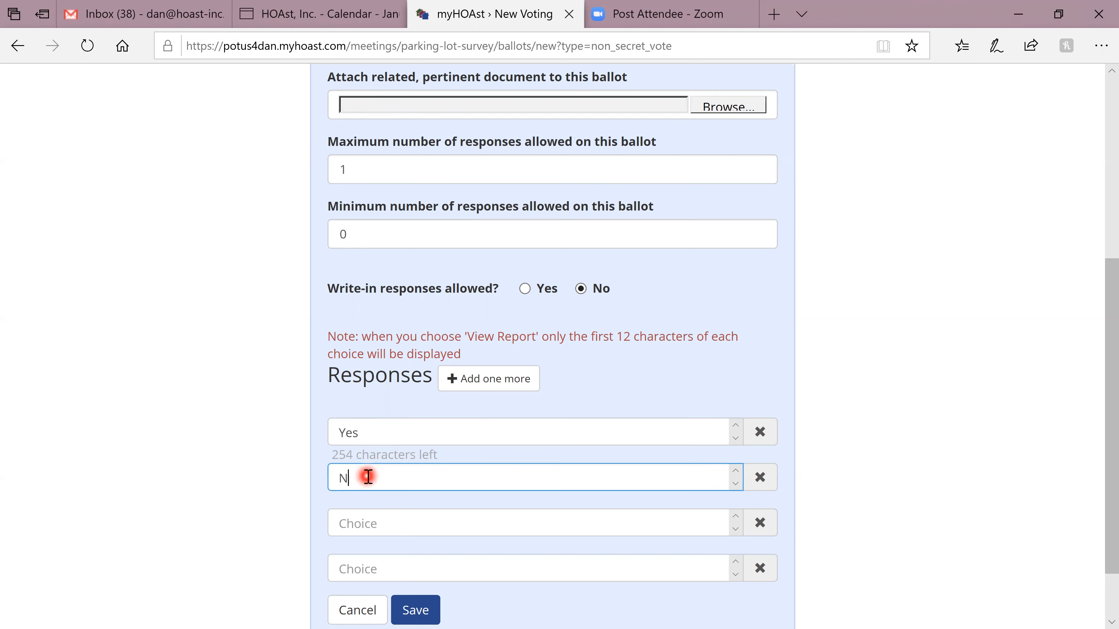
left_click(418, 610)
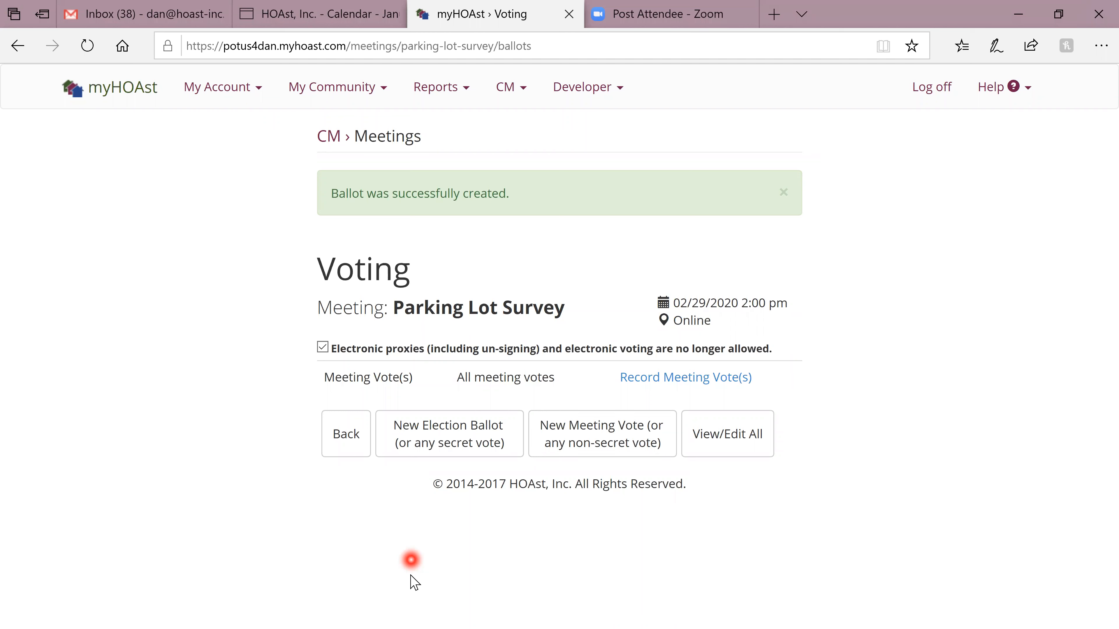
Add a general proxy to the Parking Lot Survey meeting with "Secretary of the Board" as the default proxy holder
left_click(348, 446)
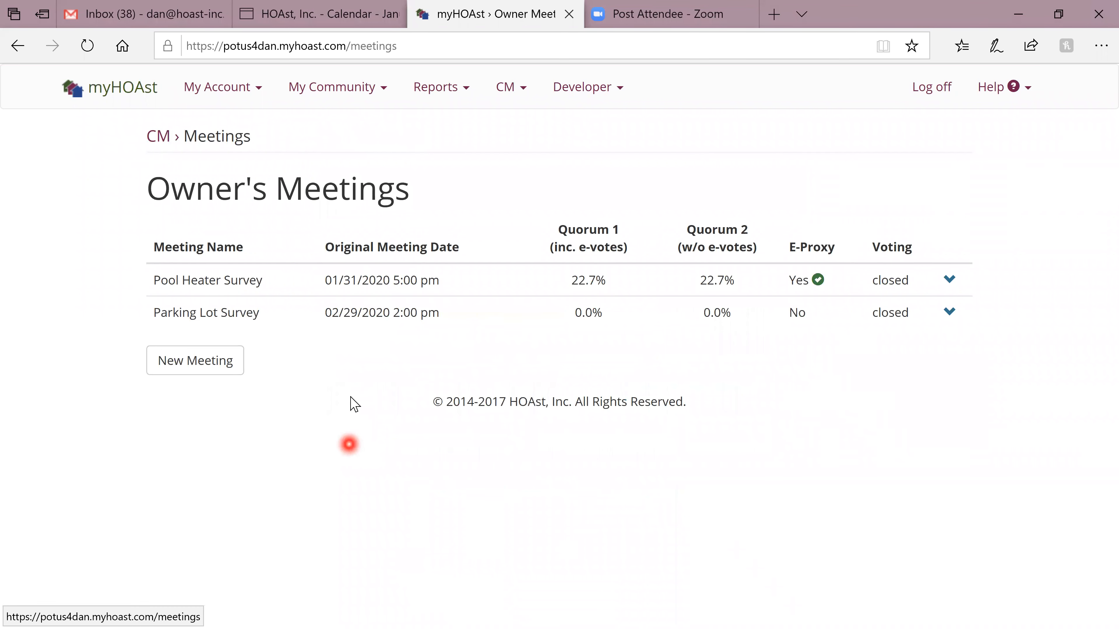
left_click(348, 314)
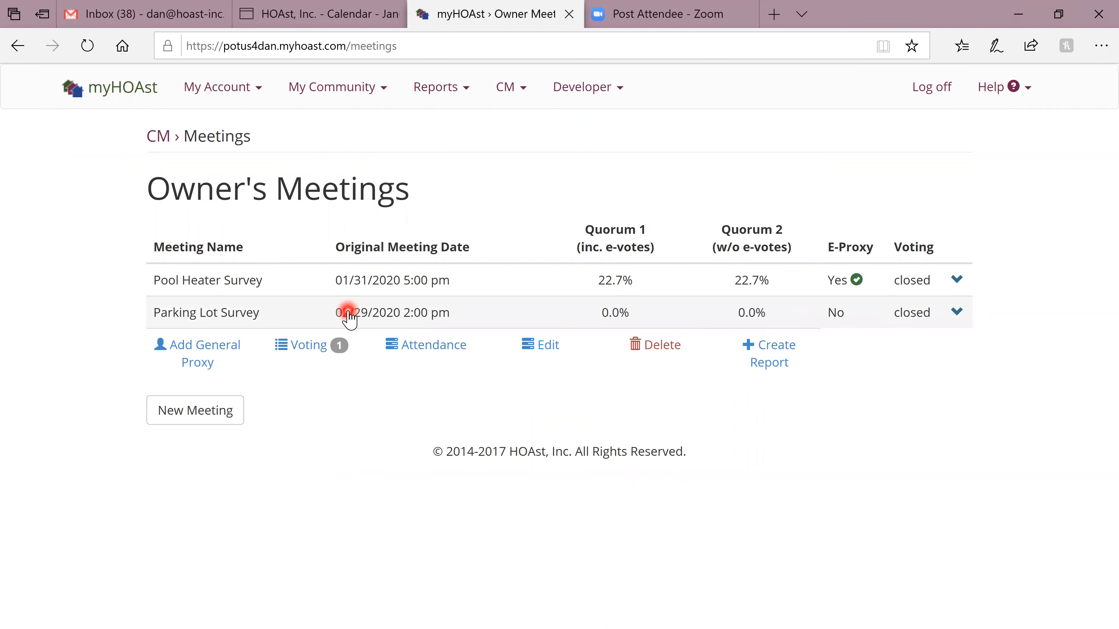
left_click(213, 345)
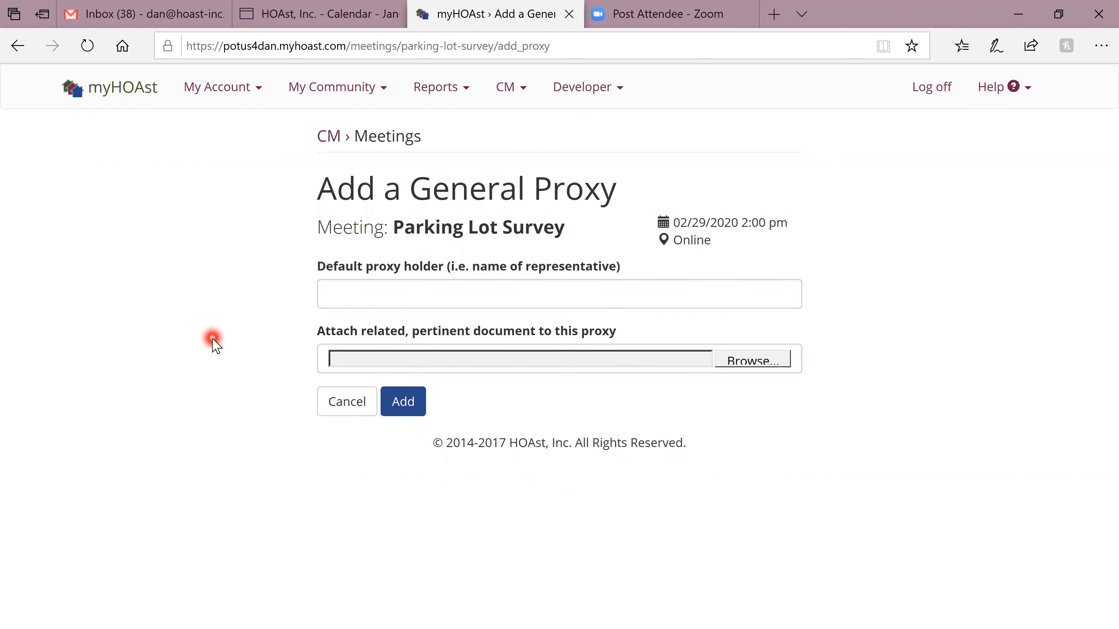
left_click(366, 292)
type("Secretary of the Board")
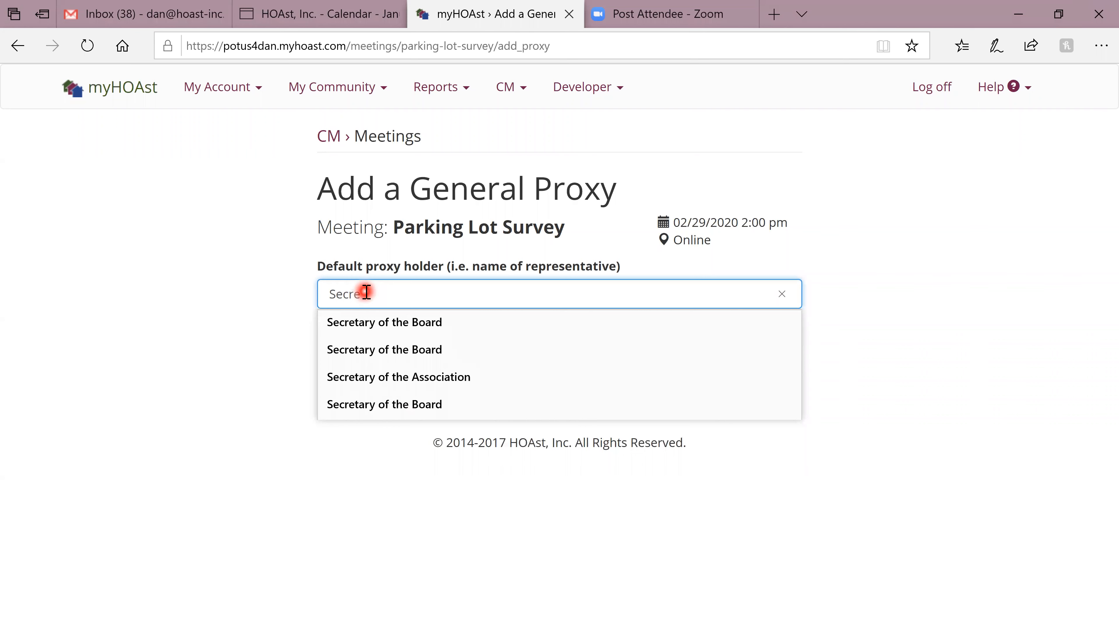
left_click(374, 321)
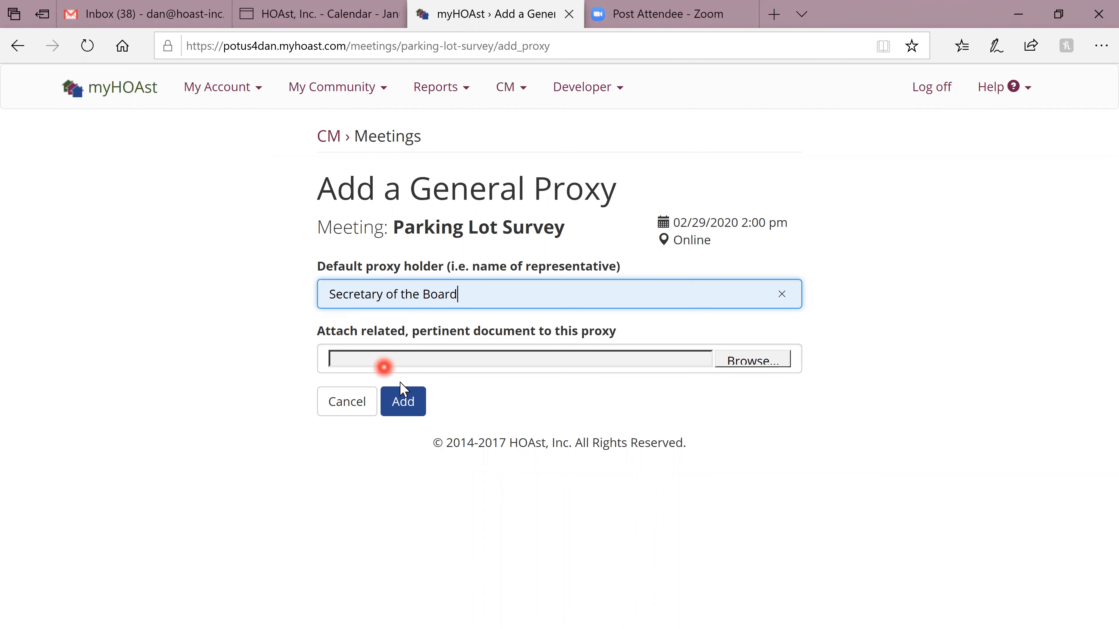
left_click(406, 401)
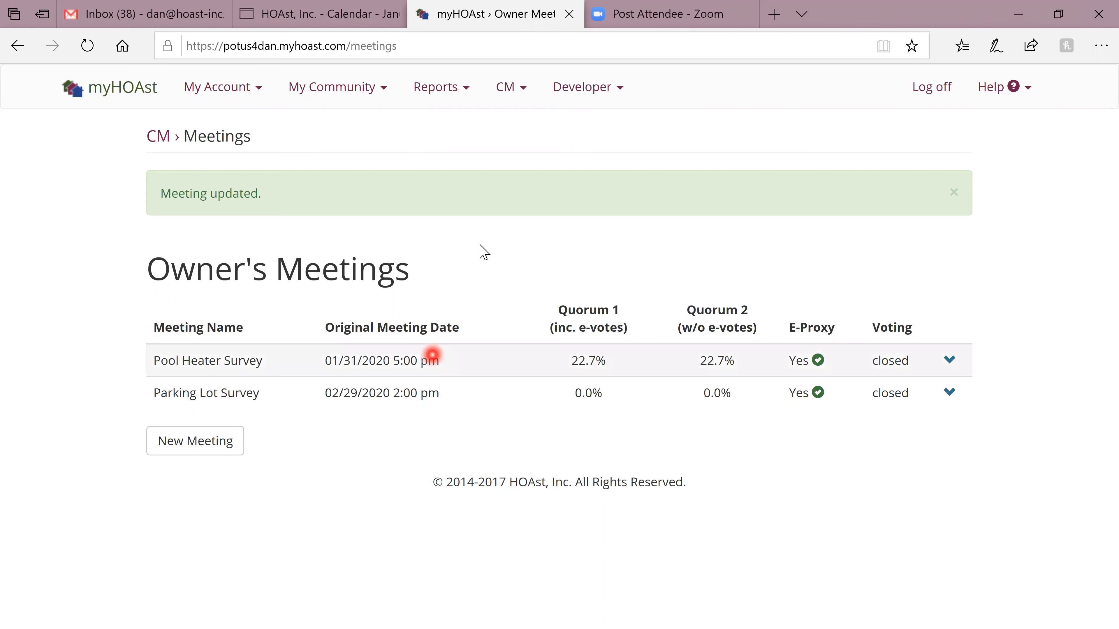
Open the online voting opt-in and opt-out dates and set the deadline to consent to 02/28/2020
left_click(510, 90)
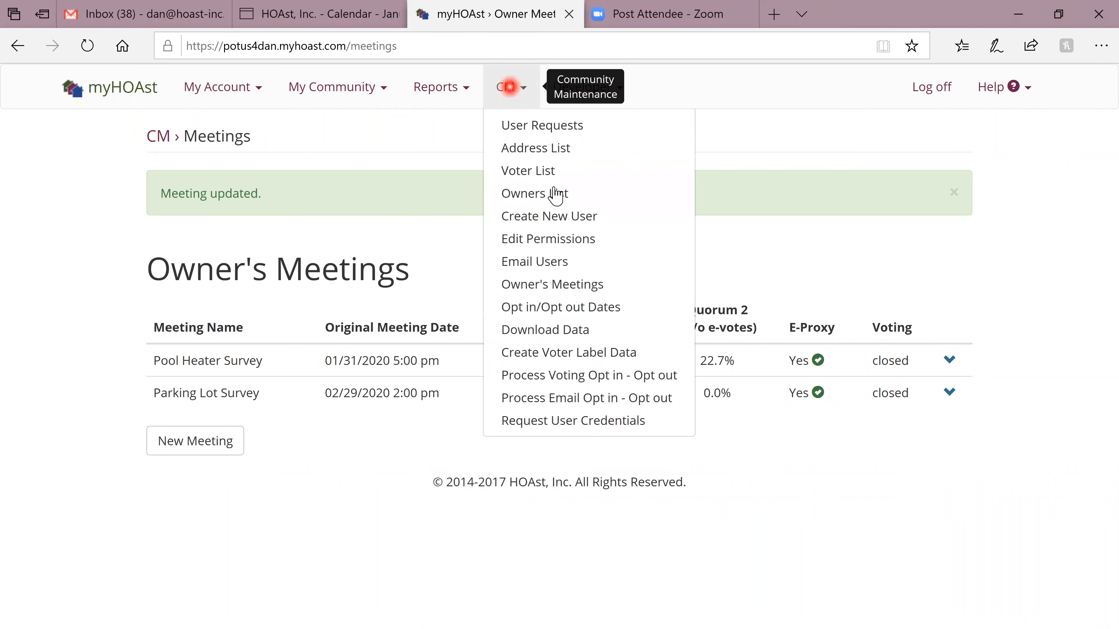
left_click(588, 310)
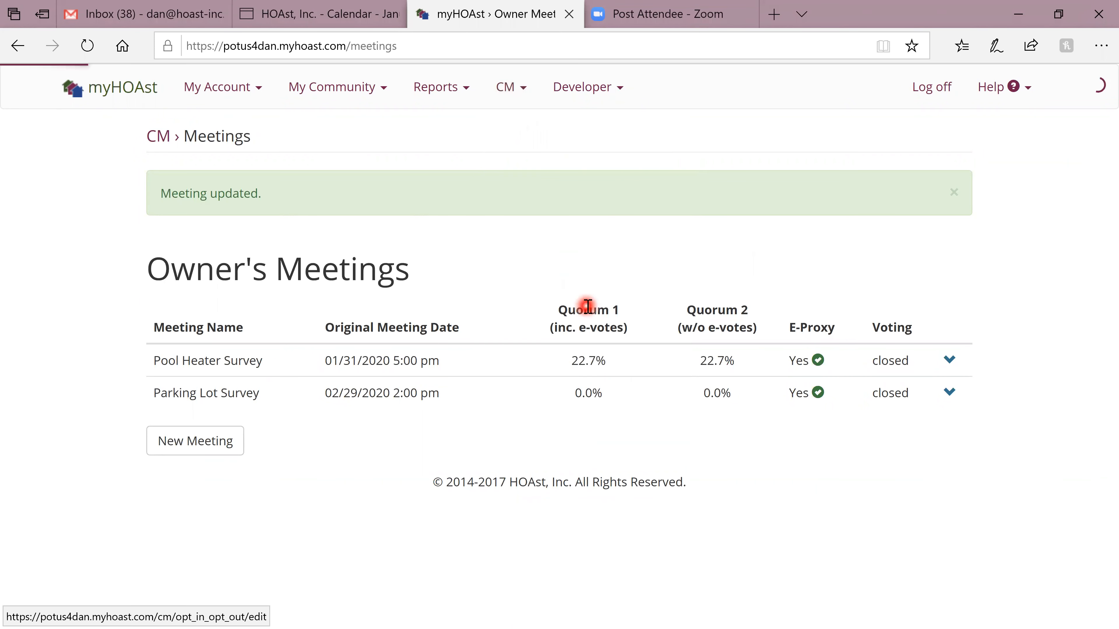
left_click(172, 307)
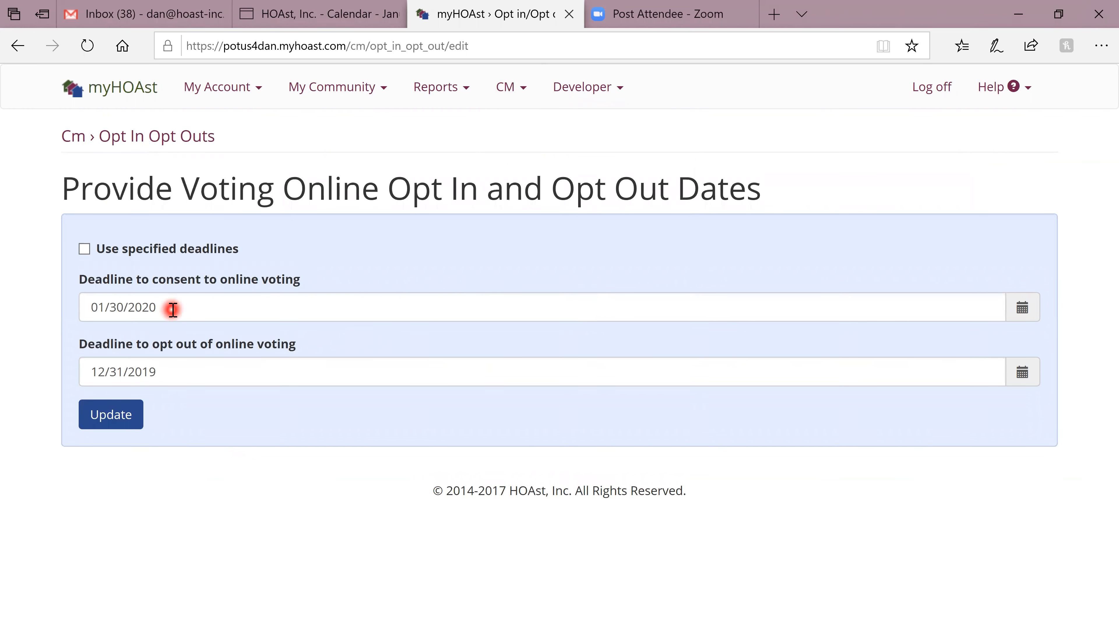
left_click(172, 306)
left_click(172, 307)
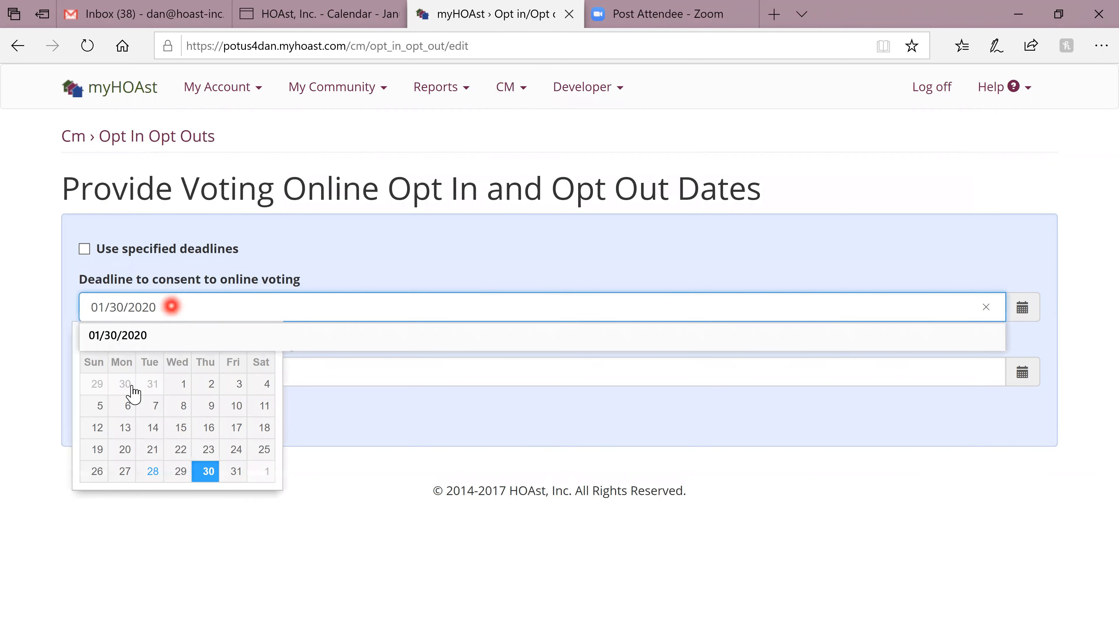
left_click(78, 387)
left_click(192, 390)
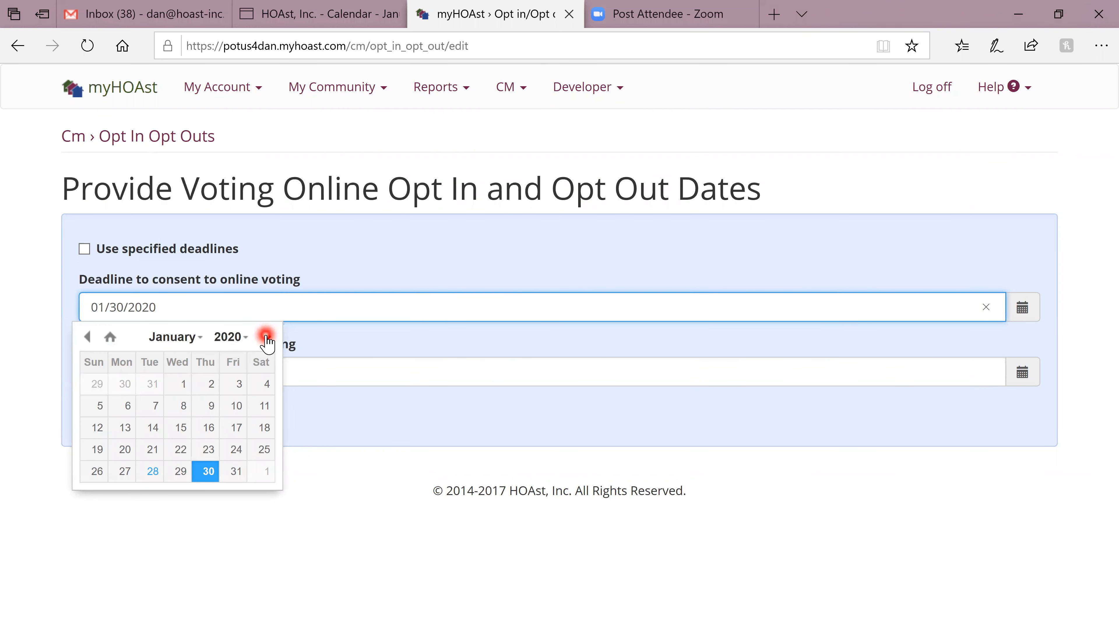
left_click(266, 338)
left_click(242, 473)
Set the deadline to opt out of online voting to 01/29/2020
left_click(304, 365)
left_click(318, 366)
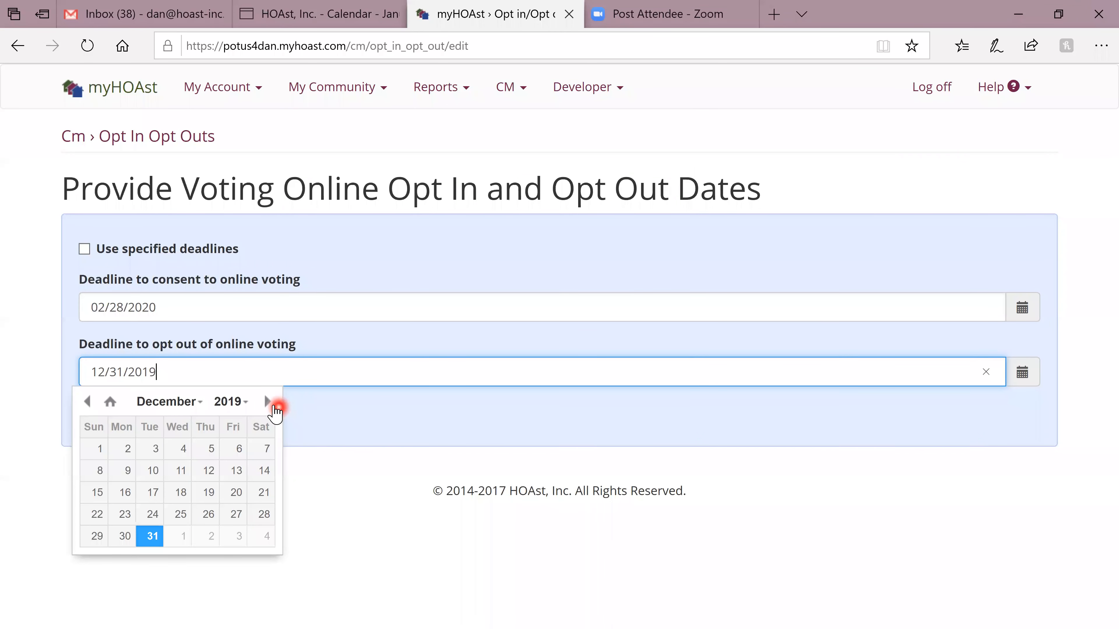
left_click(268, 402)
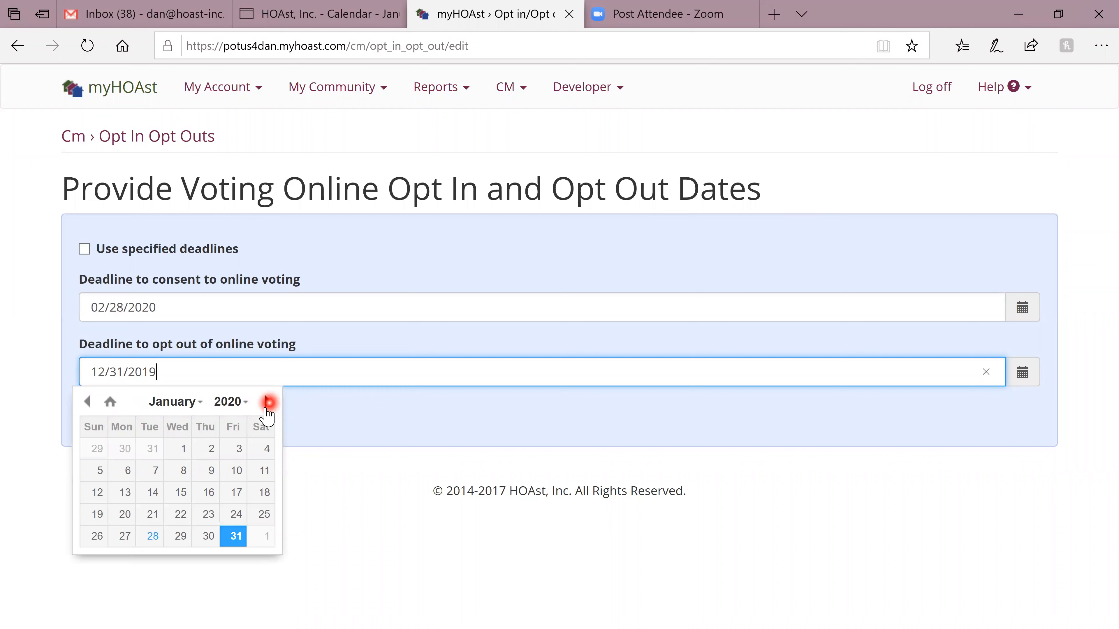
left_click(178, 537)
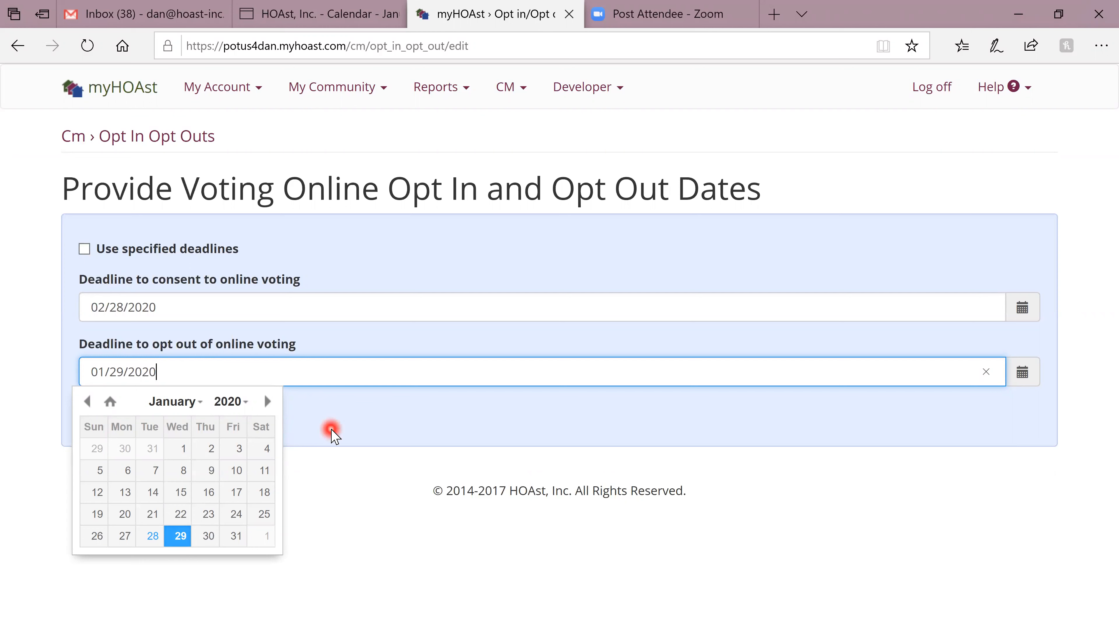
Enable the use of the specified deadlines and update the opt-in and opt-out options
left_click(92, 254)
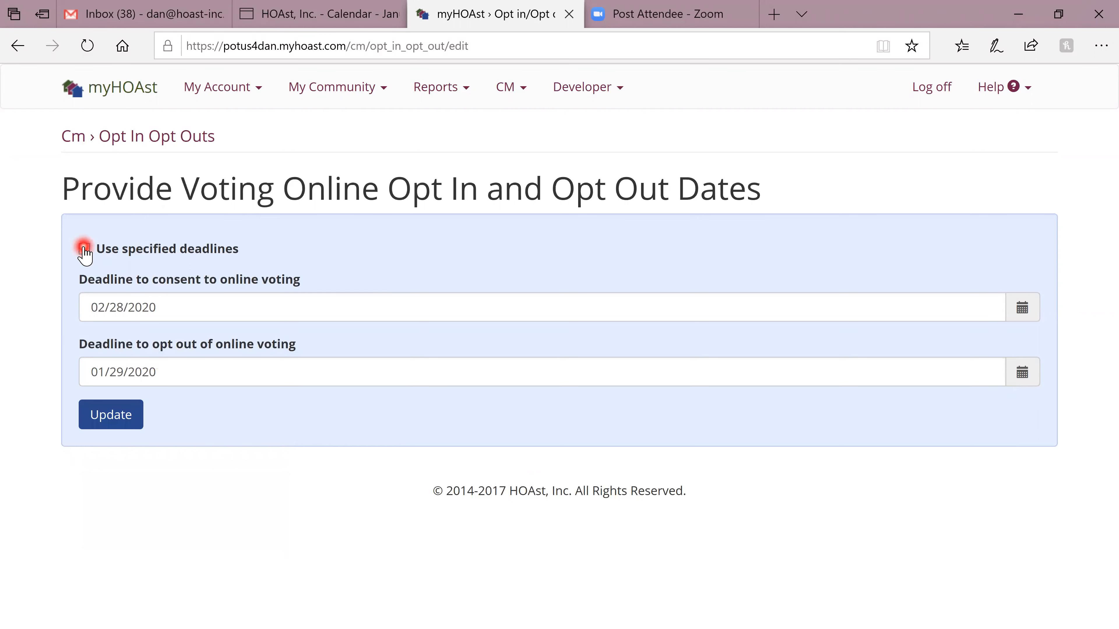
left_click(115, 417)
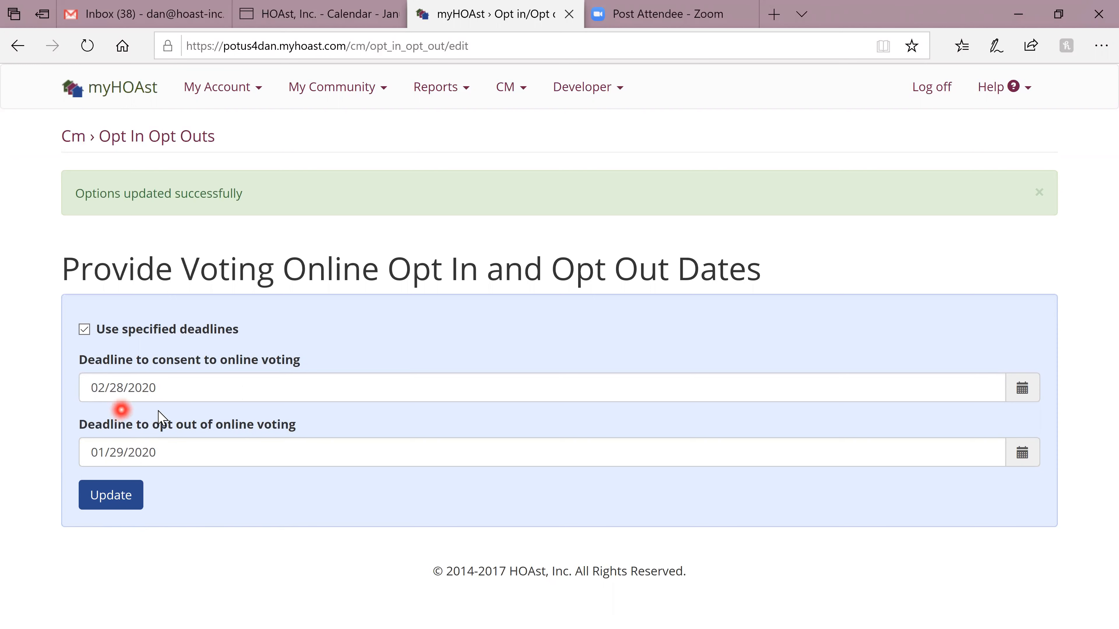
left_click(95, 502)
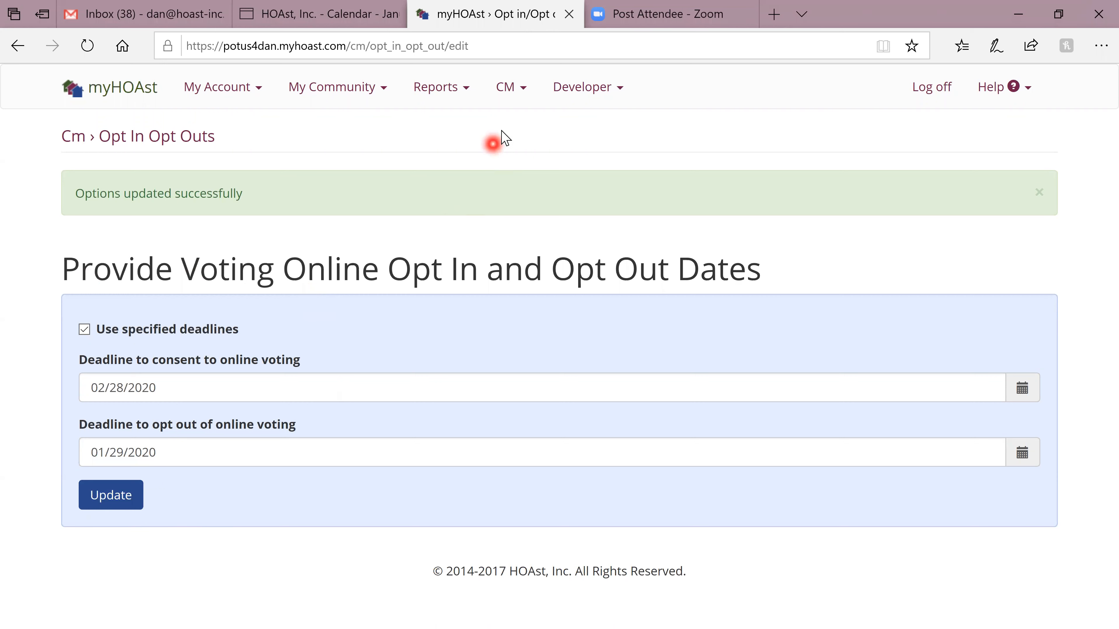
Return to the owner's meetings, list all votes of the Parking Lot Survey and view the speed humps ballot
left_click(508, 91)
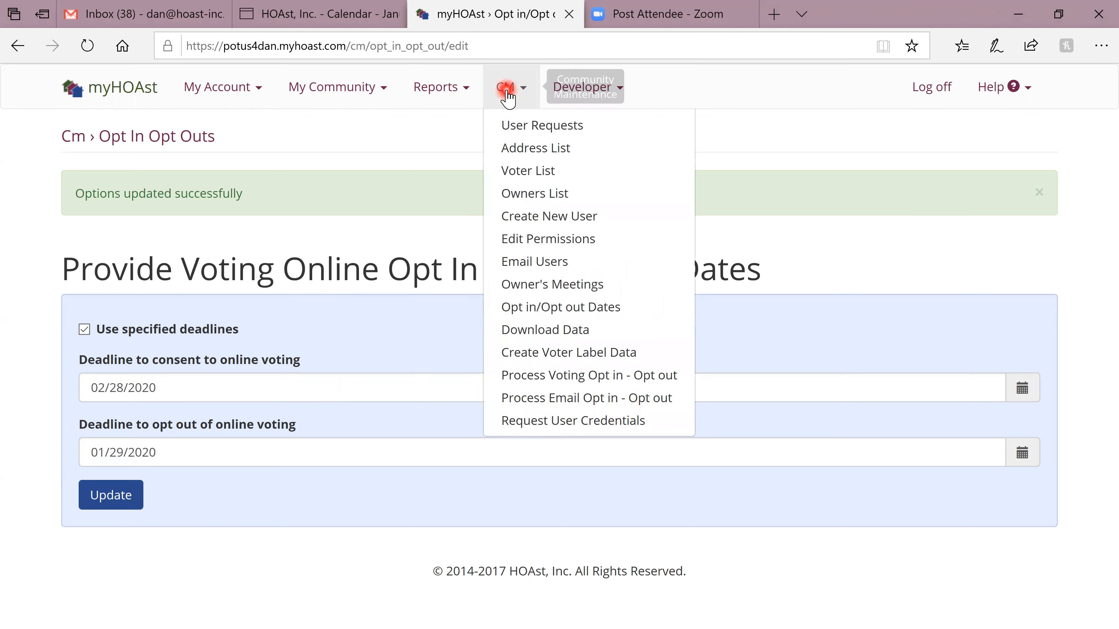
left_click(541, 221)
left_click(551, 285)
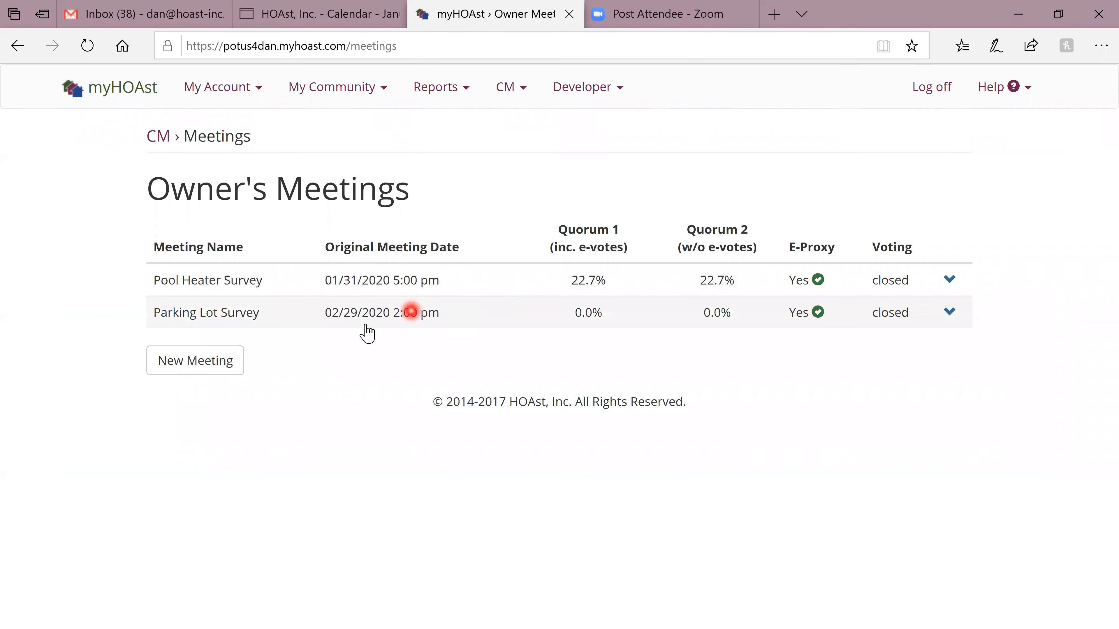
left_click(431, 318)
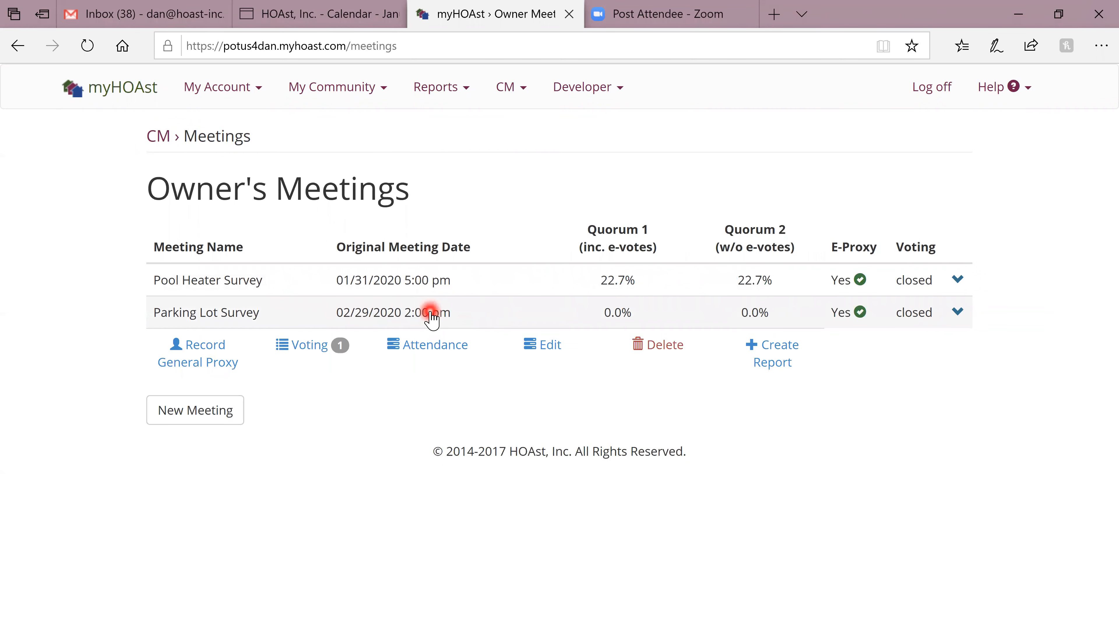
left_click(311, 348)
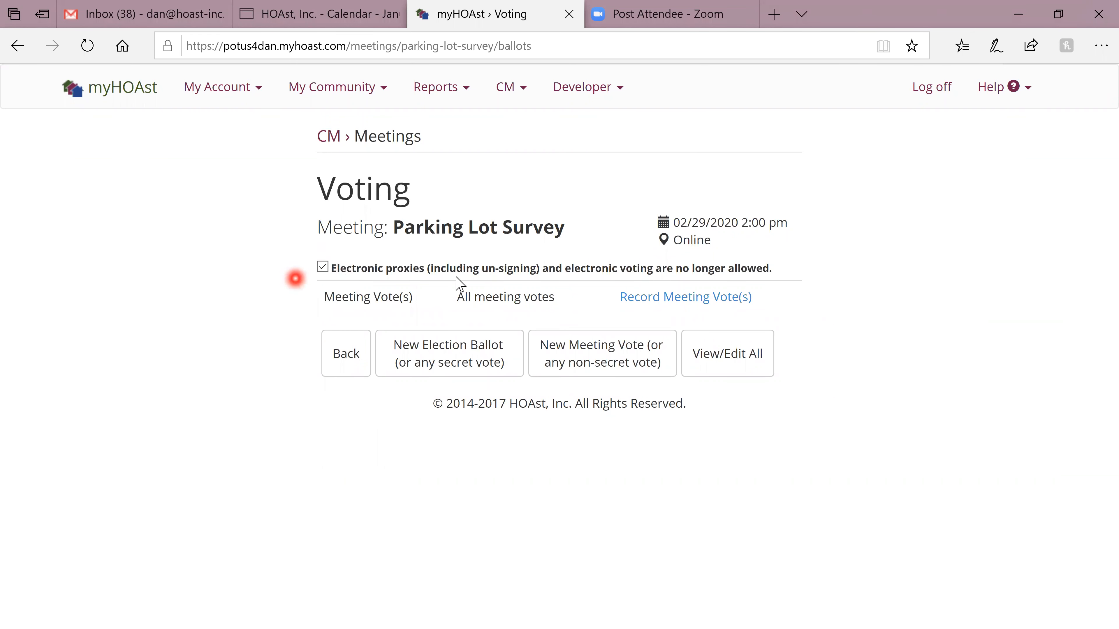
left_click(725, 353)
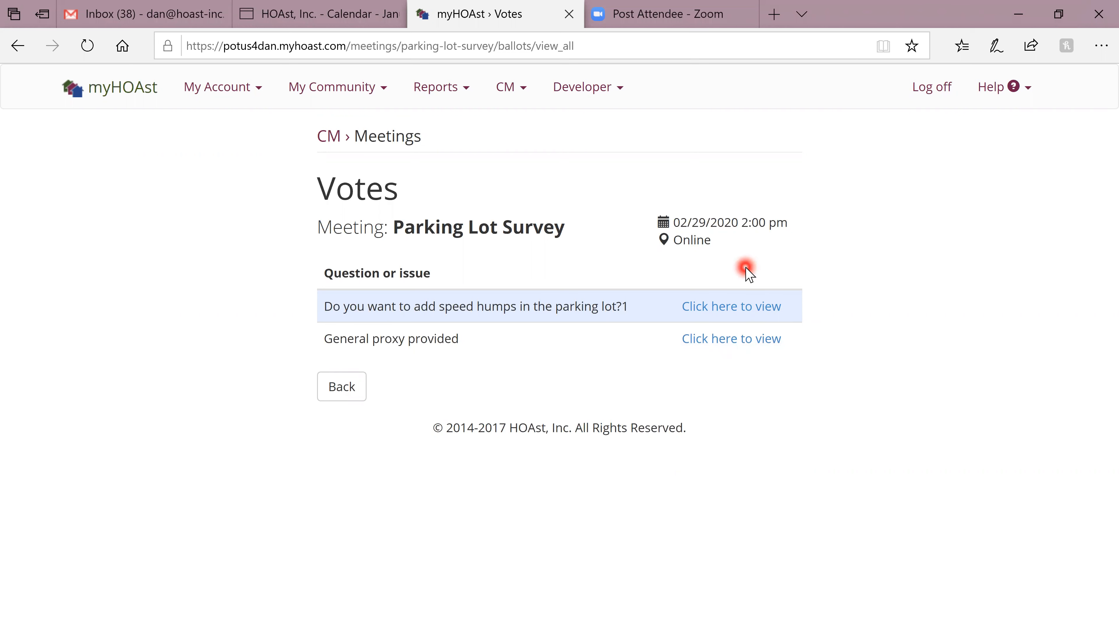
left_click(745, 306)
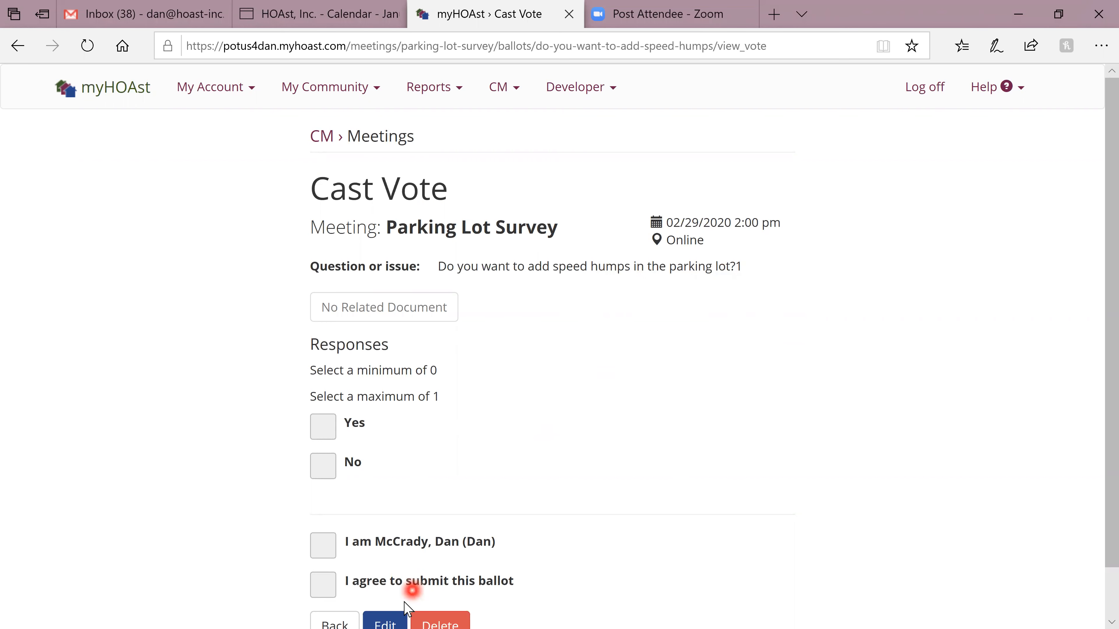
Edit the speed humps ballot, remove the stray 1 after the question mark in its question and save the ballot
left_click(392, 612)
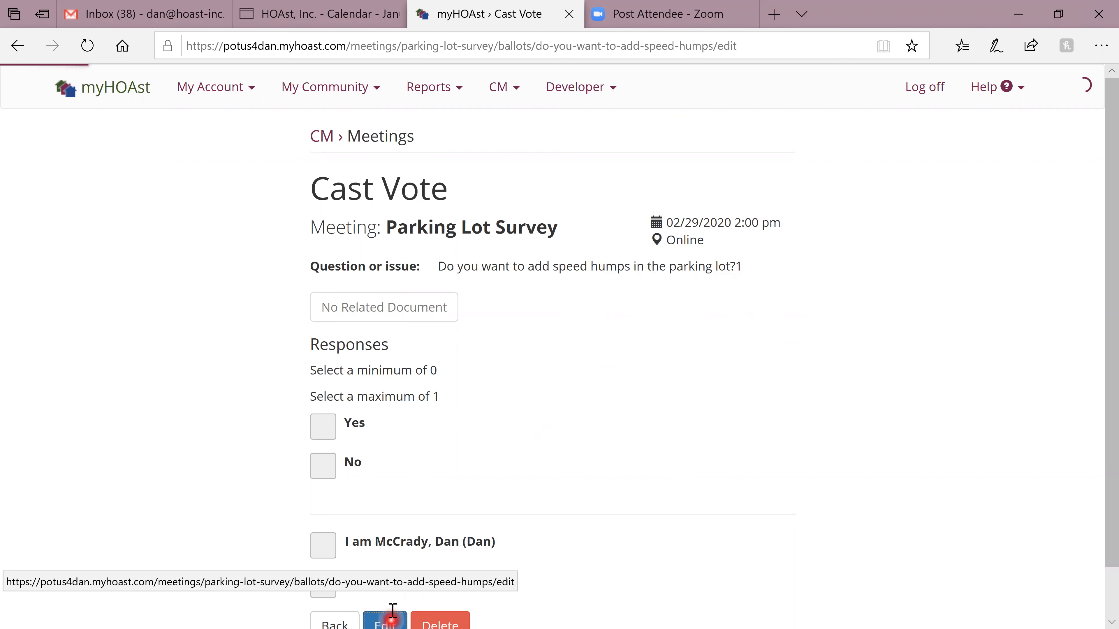
left_click(661, 308)
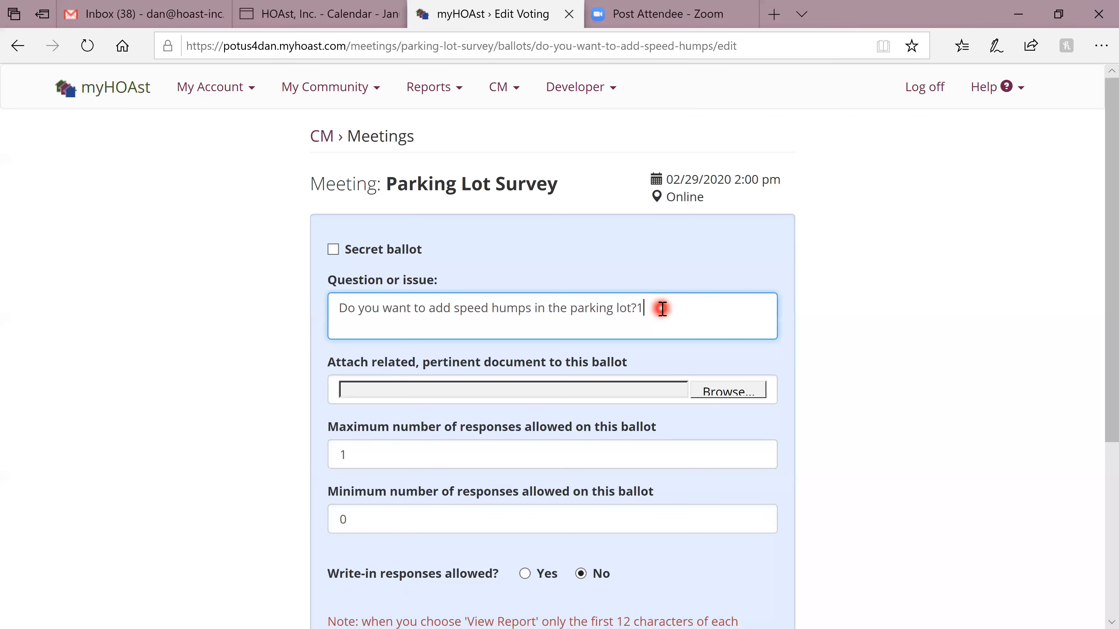
key("BackSpace")
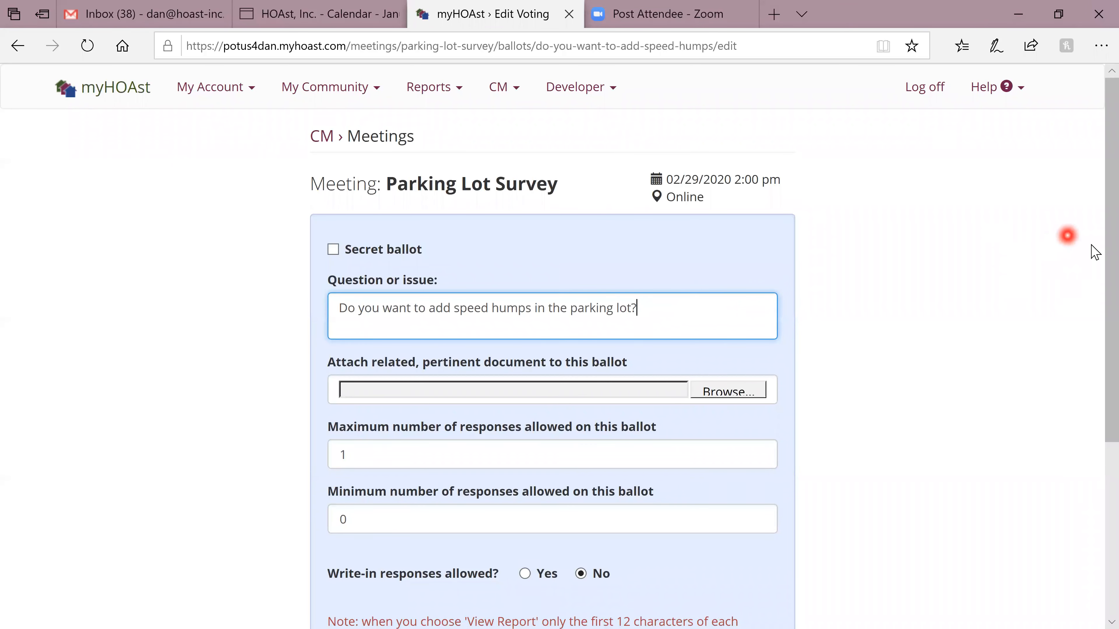
scroll(1092, 480, "down", 5)
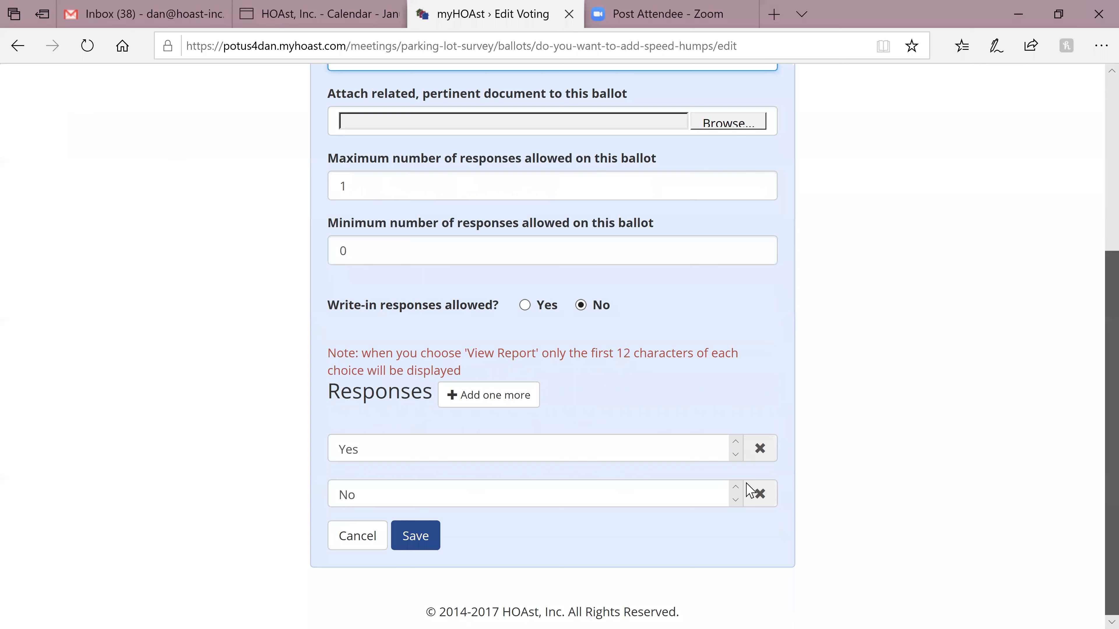
left_click(414, 537)
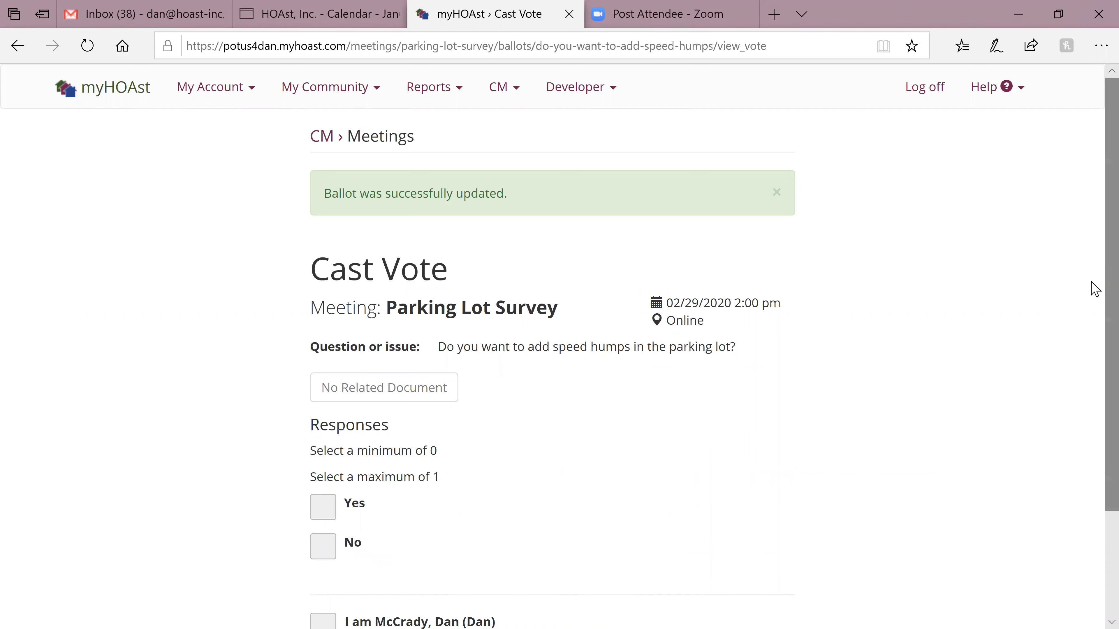
Edit the speed humps ballot's question to end with "at a cost of $10,000 per unit?" and save the ballot
scroll(1095, 367, "down", 2)
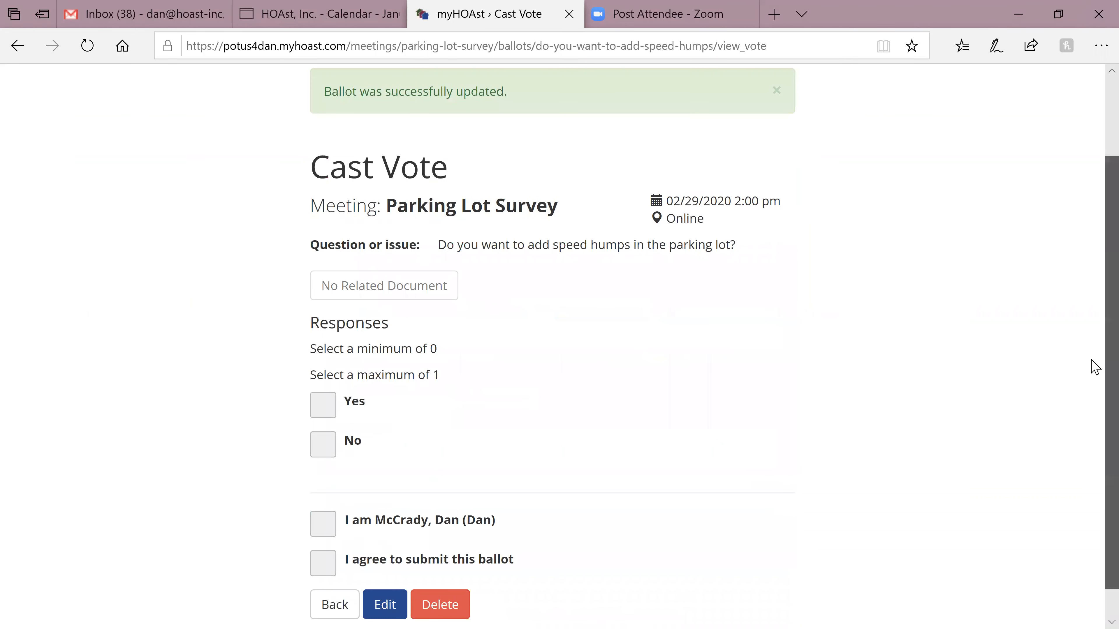
scroll(1094, 366, "down", 1)
left_click(385, 570)
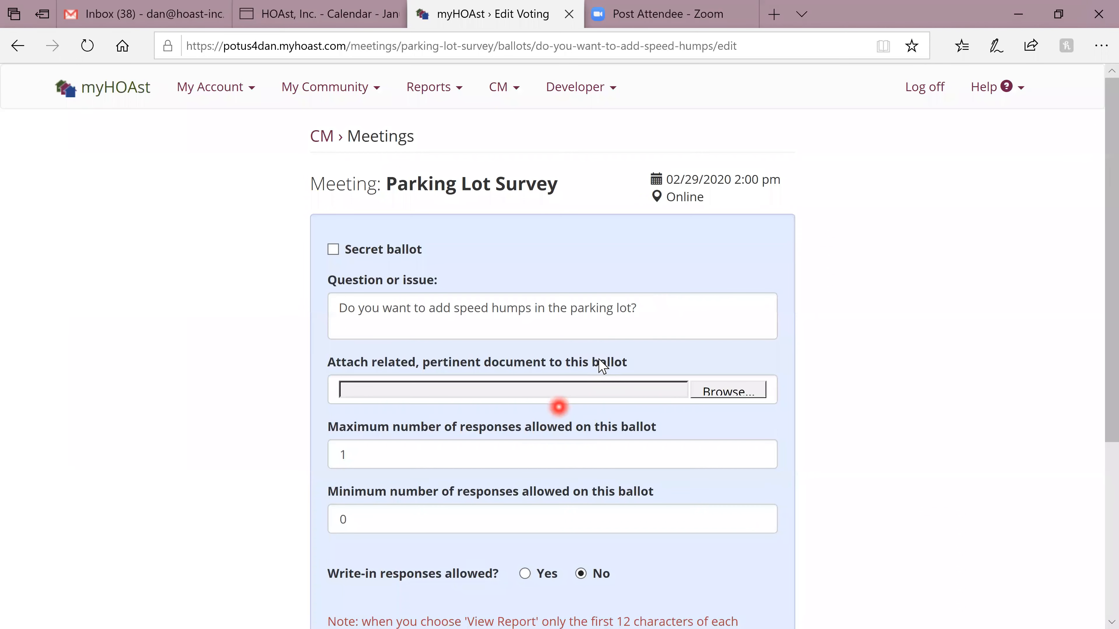
left_click(633, 308)
type("at a c")
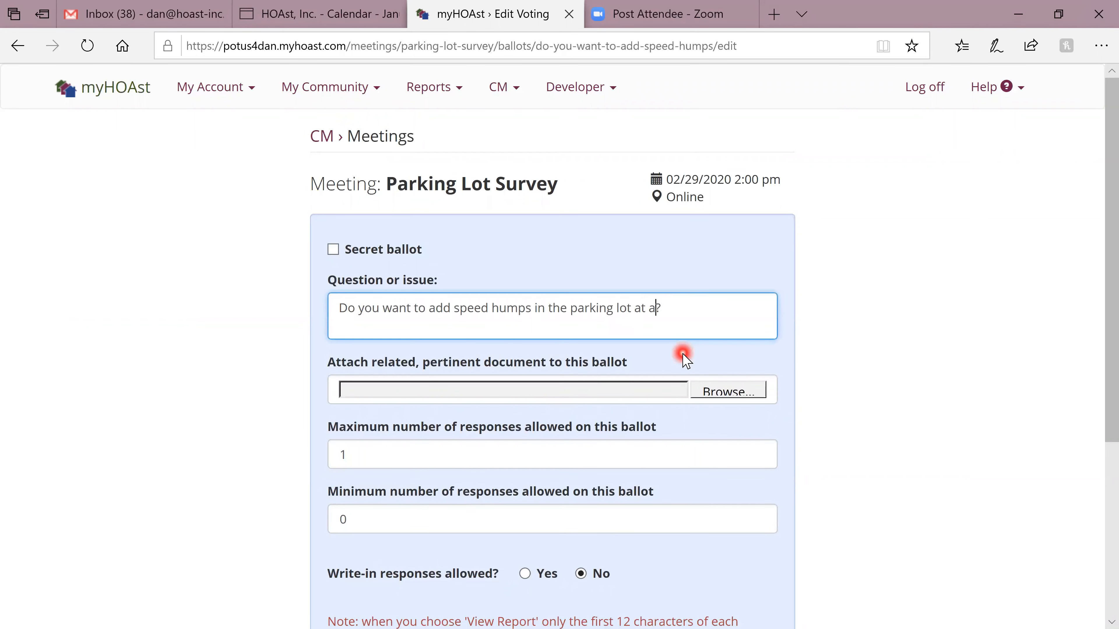
type("ost of $10,000 per unit")
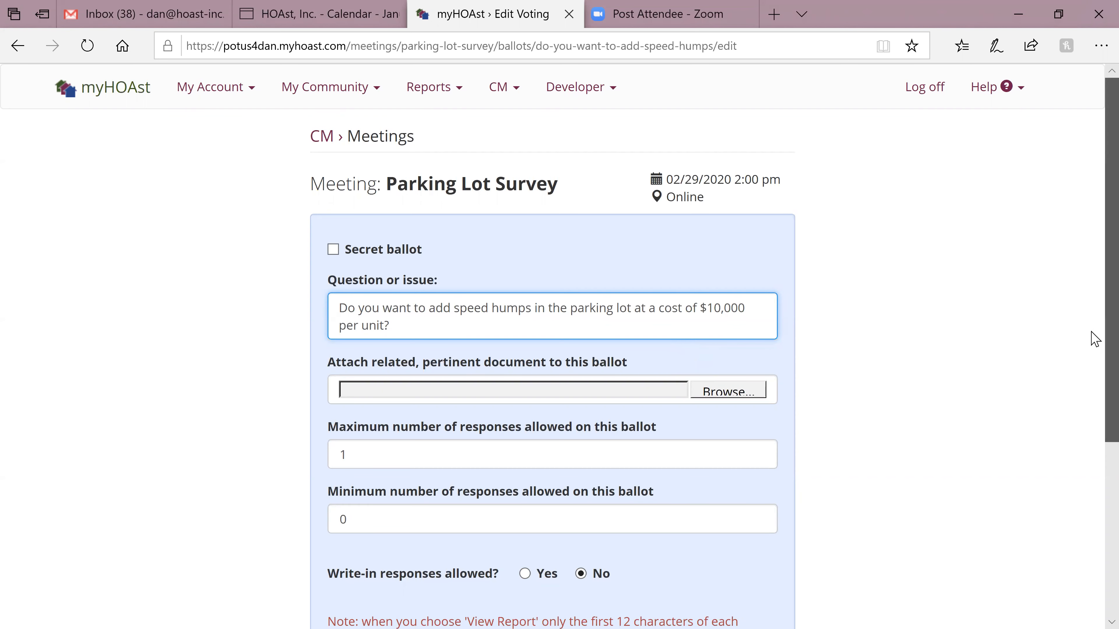
scroll(1092, 361, "down", 5)
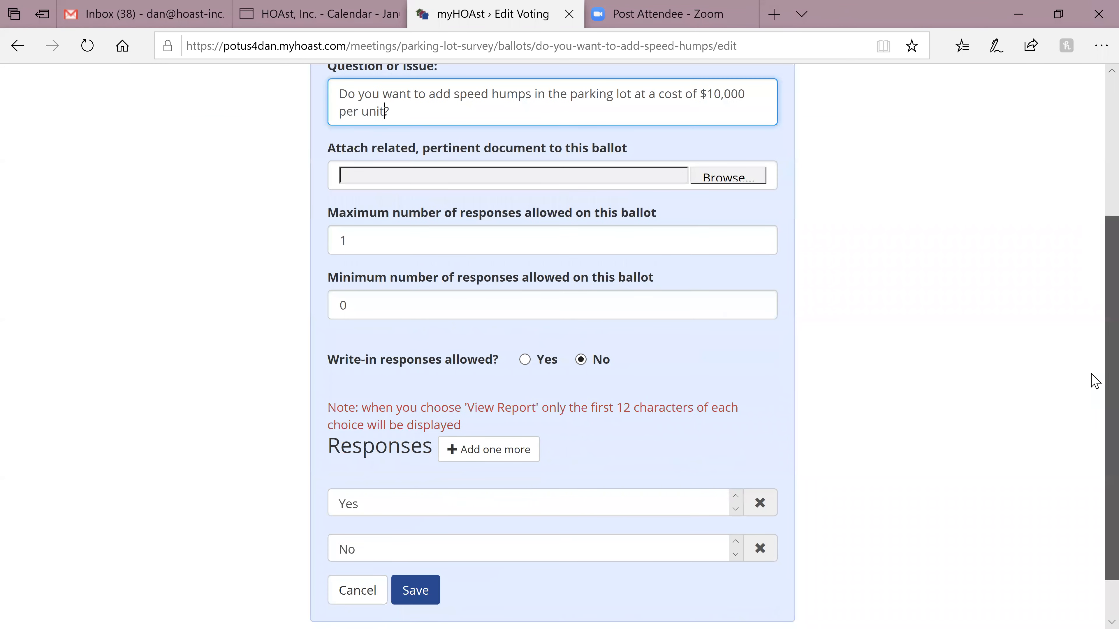
left_click(420, 584)
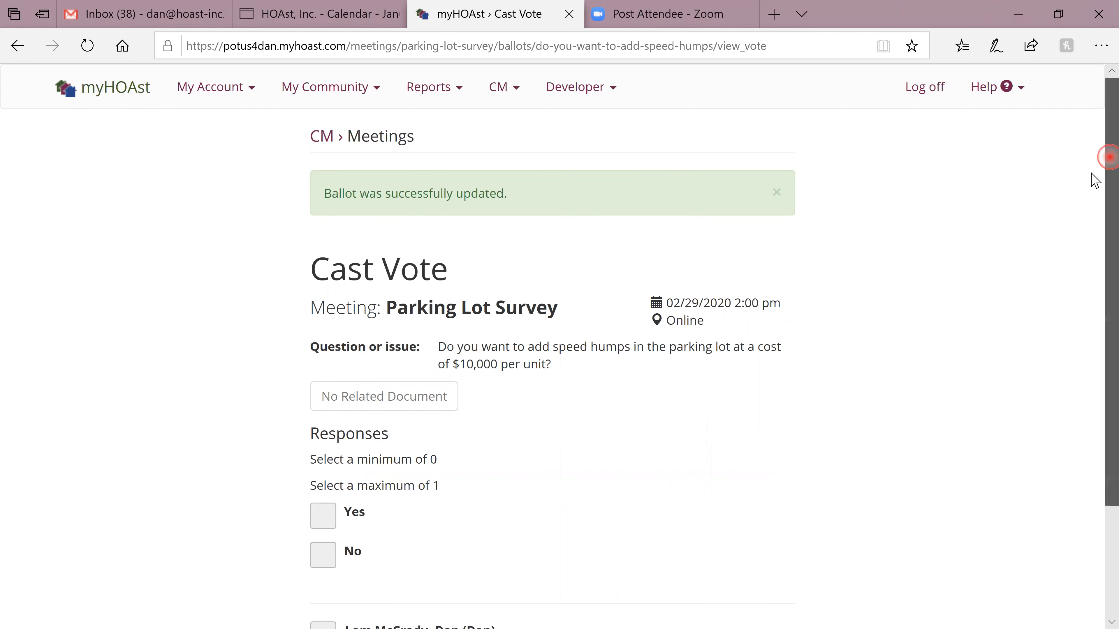
Review the updated speed humps ballot and go back to the list of the meeting's votes
scroll(1095, 238, "down", 2)
scroll(1092, 251, "down", 1)
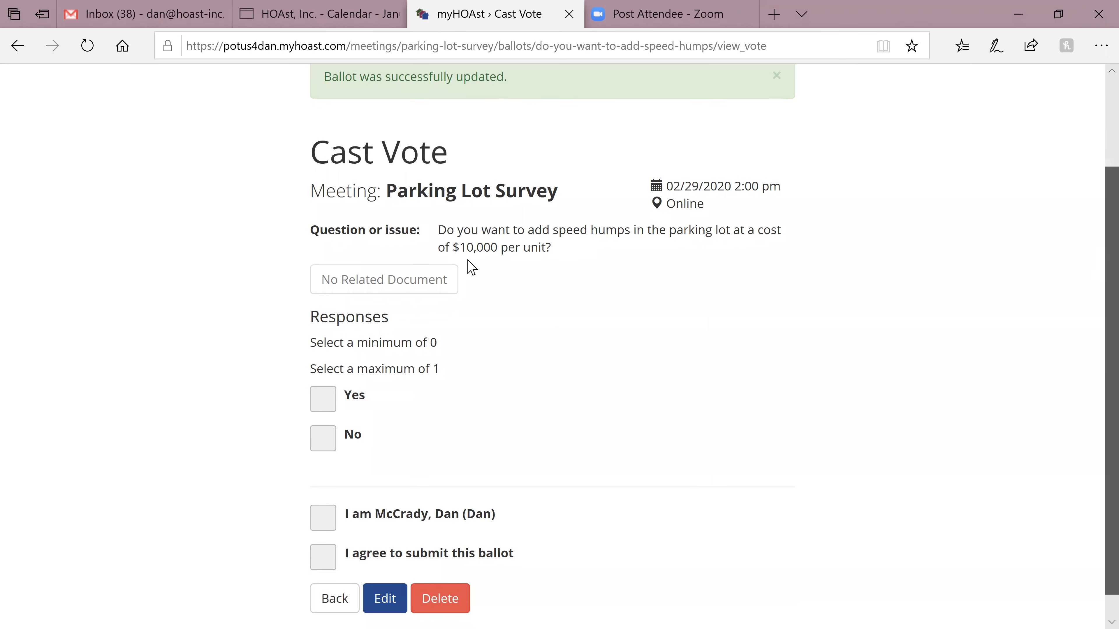
left_click(448, 267)
left_click(483, 320)
left_click(741, 324)
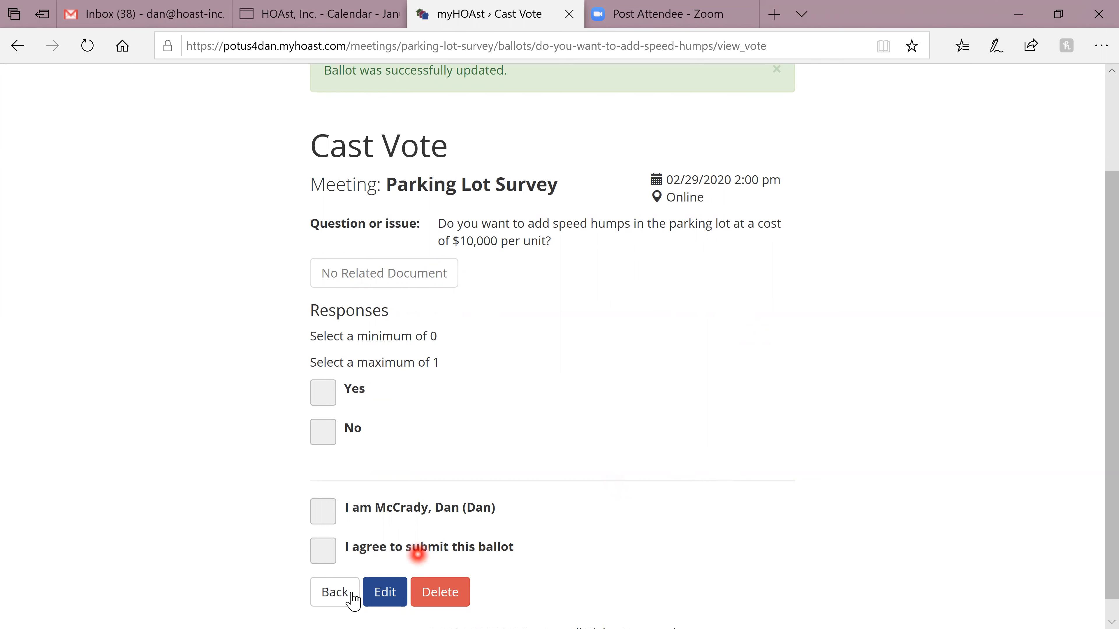
left_click(343, 600)
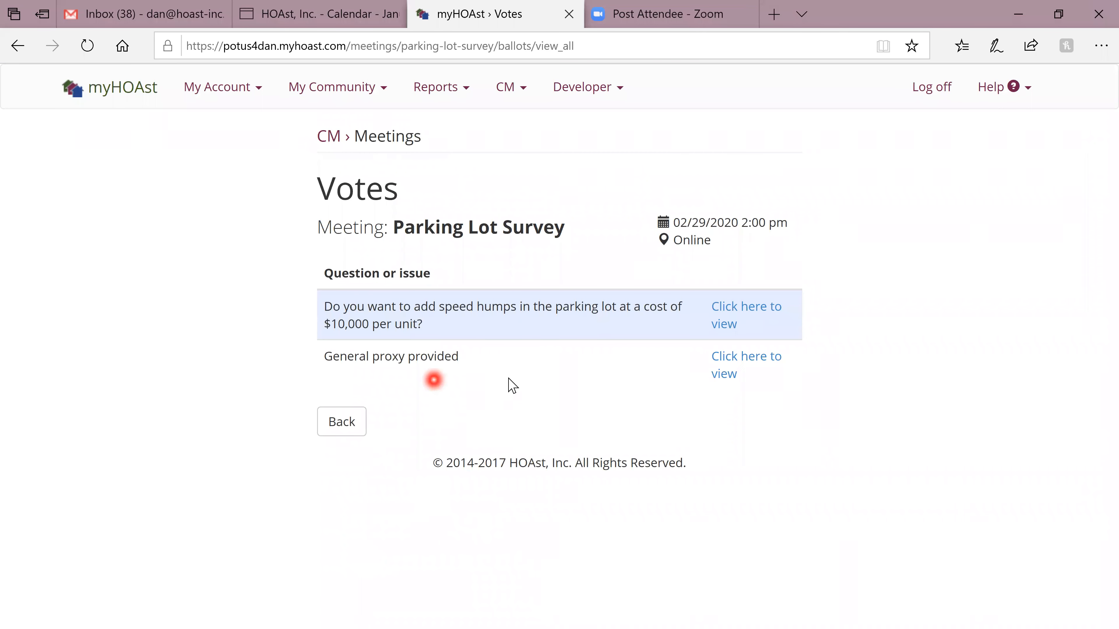
View the Parking Lot Survey's general proxy form, examine its proxy holder options and go back to the votes list
left_click(729, 361)
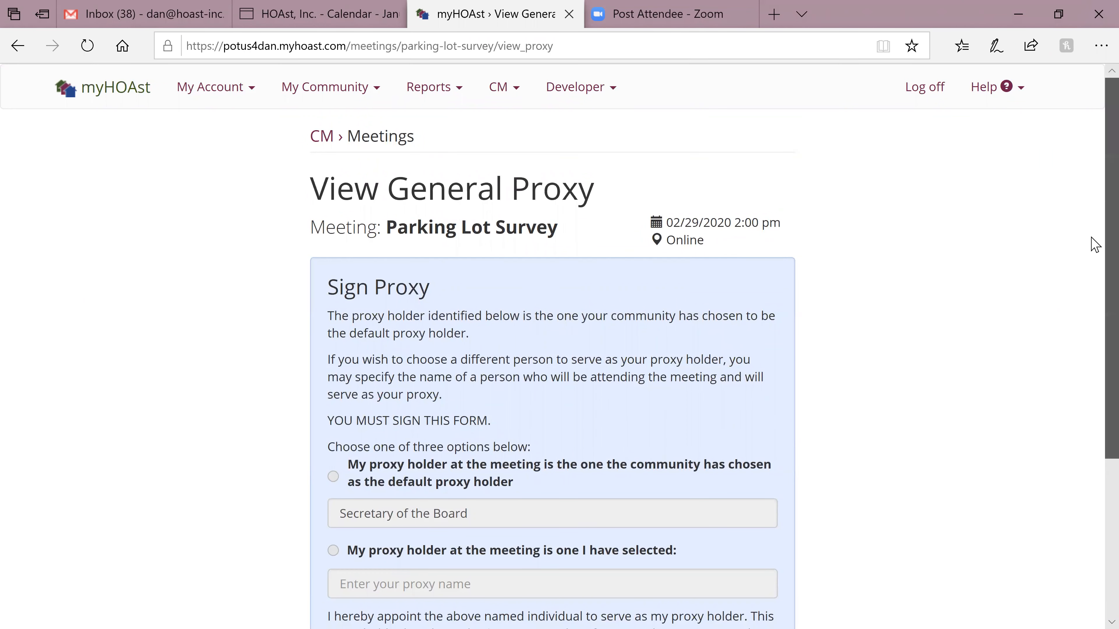
scroll(1095, 245, "down", 2)
left_click(433, 291)
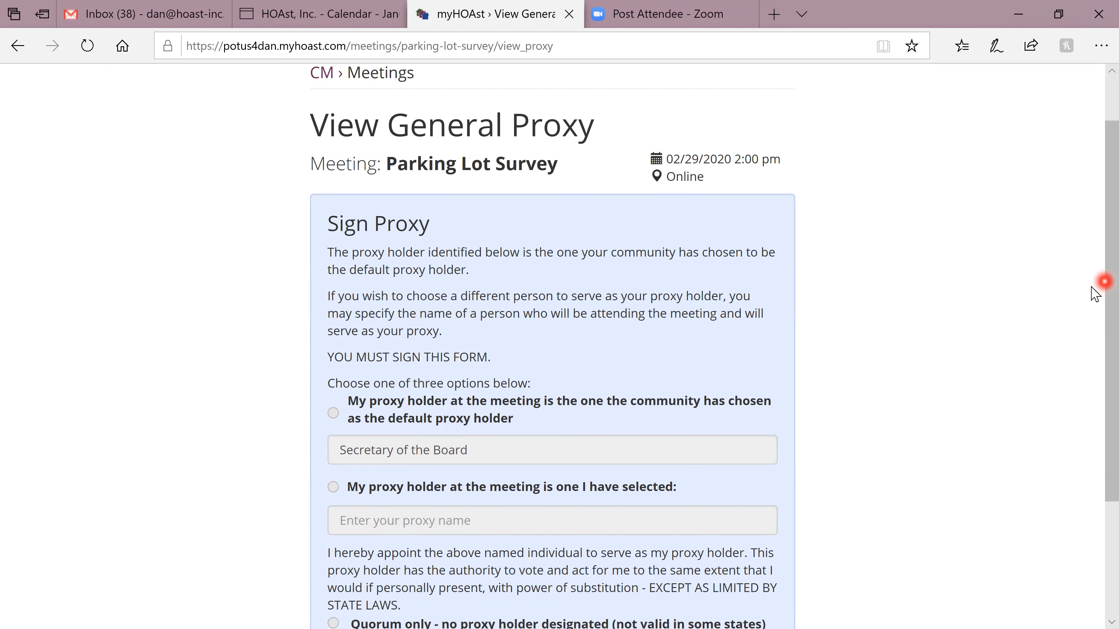
left_click(1110, 287)
scroll(1095, 383, "down", 1)
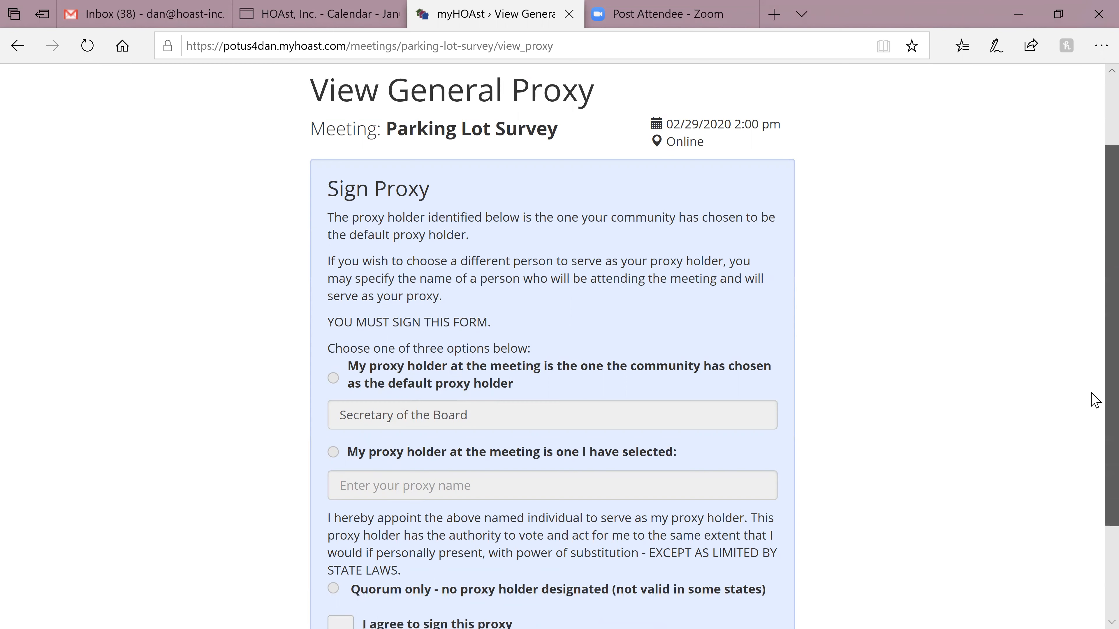
scroll(1095, 398, "down", 3)
left_click(333, 464)
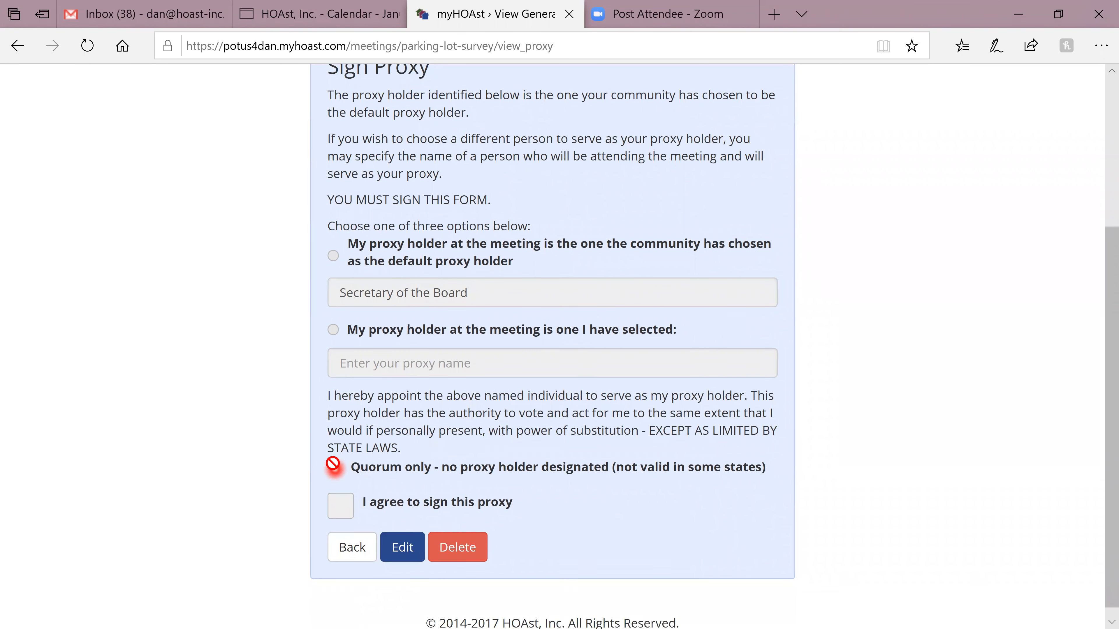
left_click(434, 450)
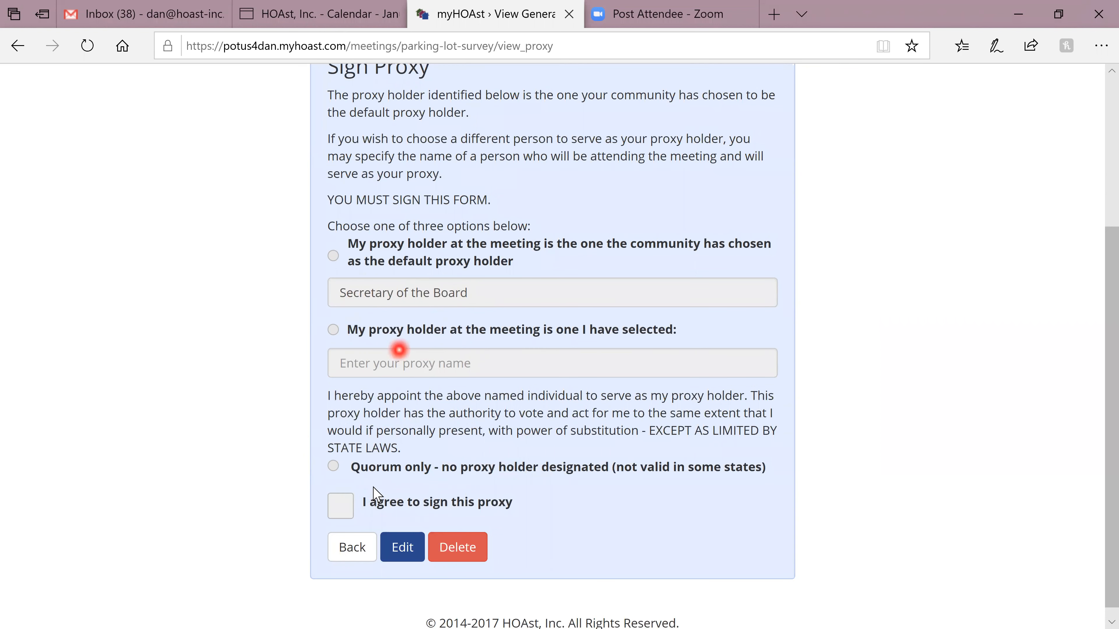
left_click(359, 548)
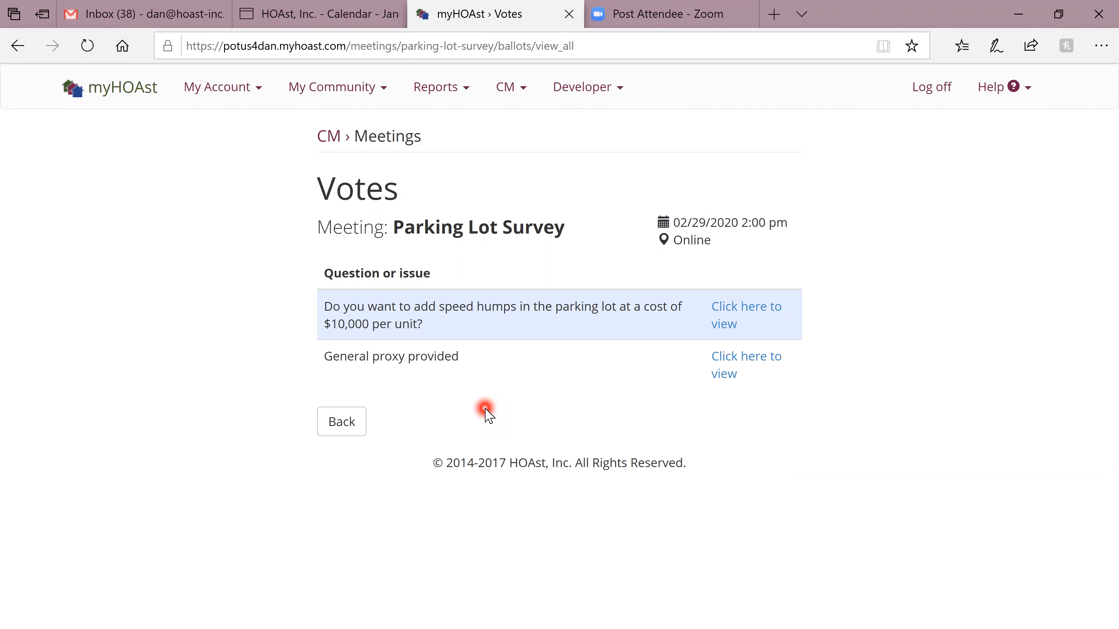
Allow electronic proxies and electronic voting for the Parking Lot Survey again and return to the owner's meetings
left_click(342, 423)
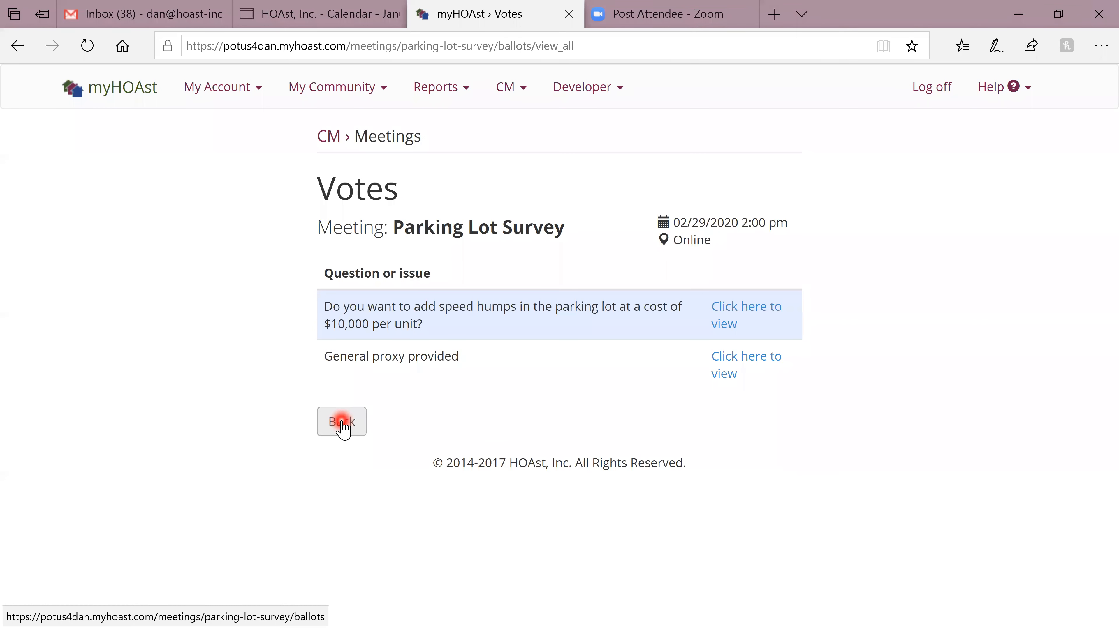
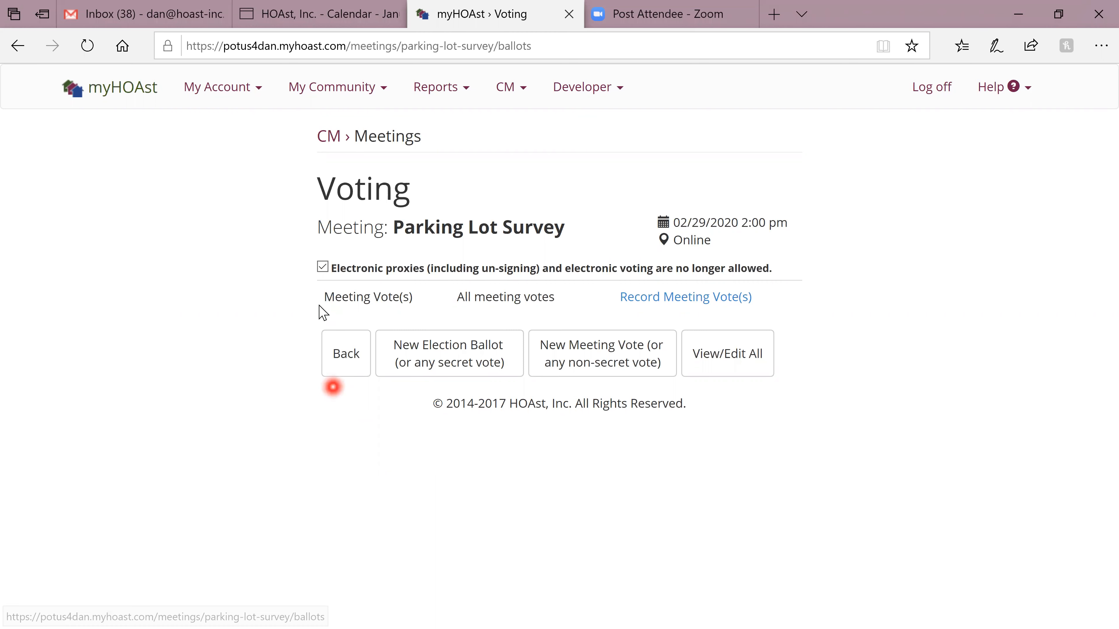
left_click_drag(323, 267, 292, 314)
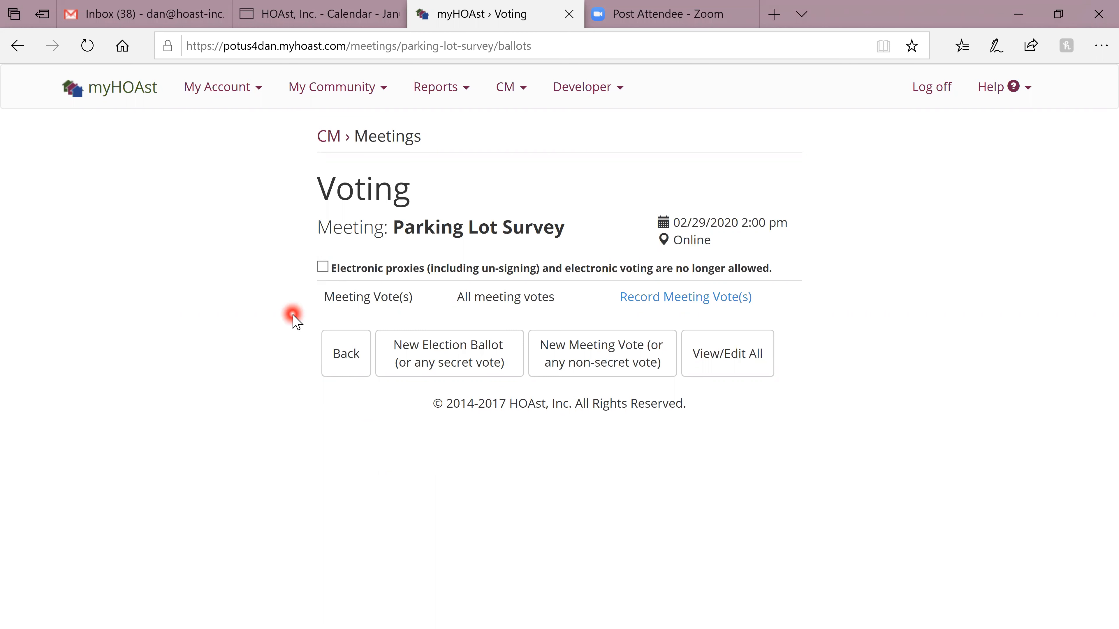
left_click(343, 359)
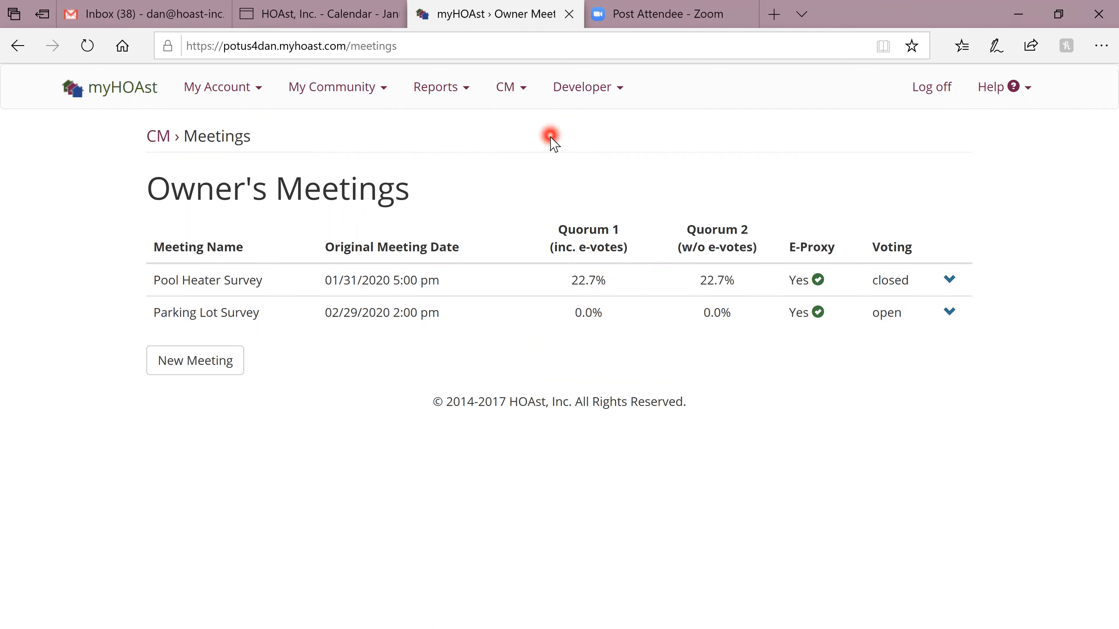
Open the form for emailing voters and examine the available recipient groups
left_click(514, 92)
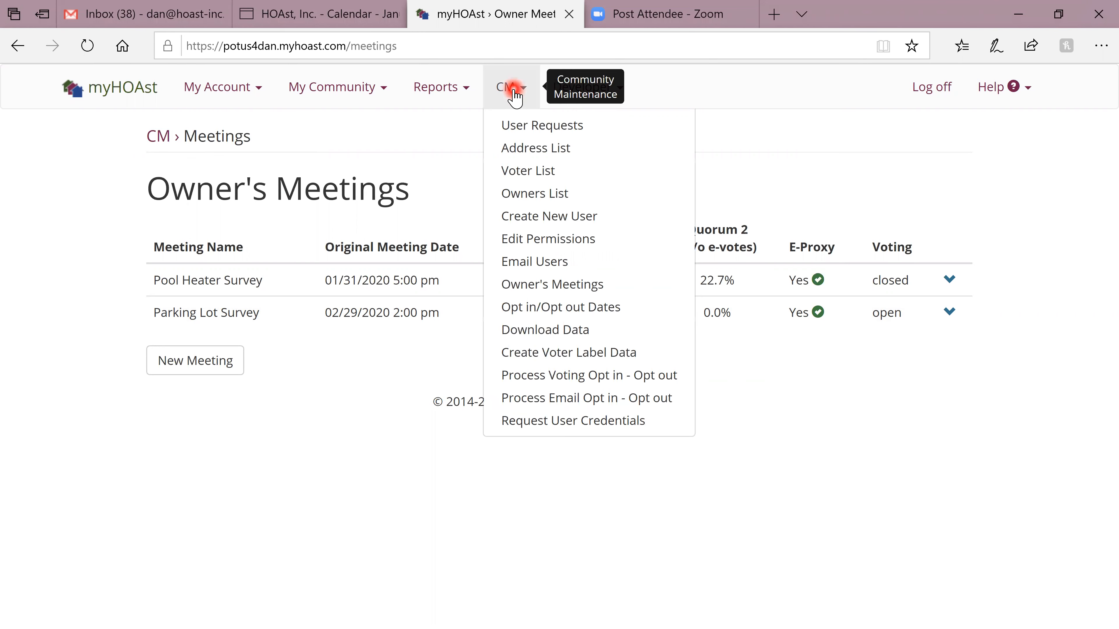
left_click(537, 263)
left_click(111, 200)
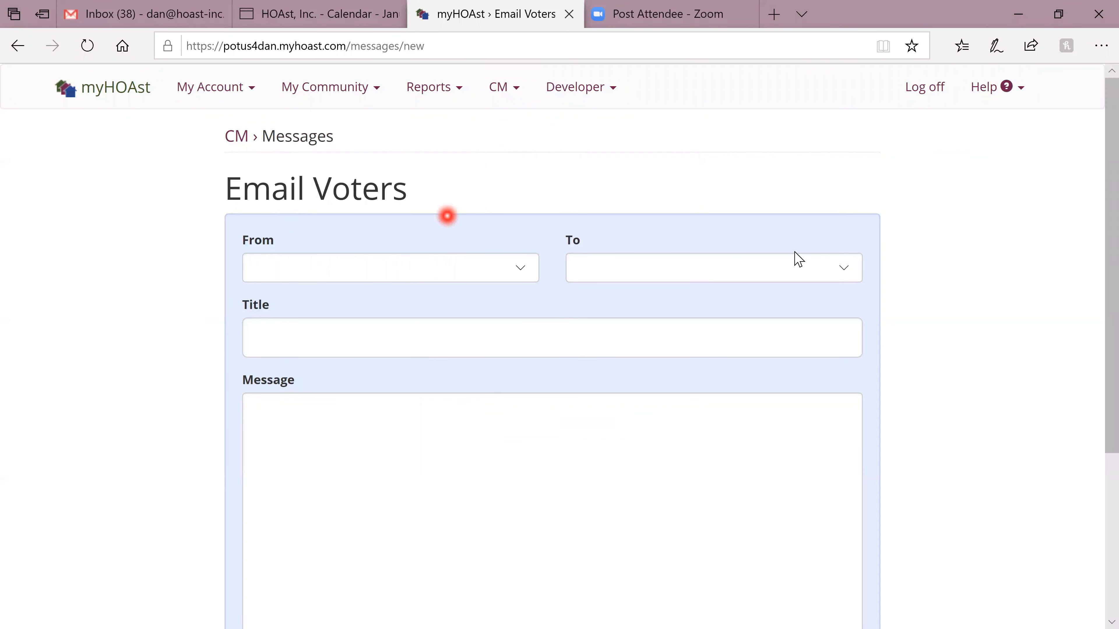
left_click(844, 268)
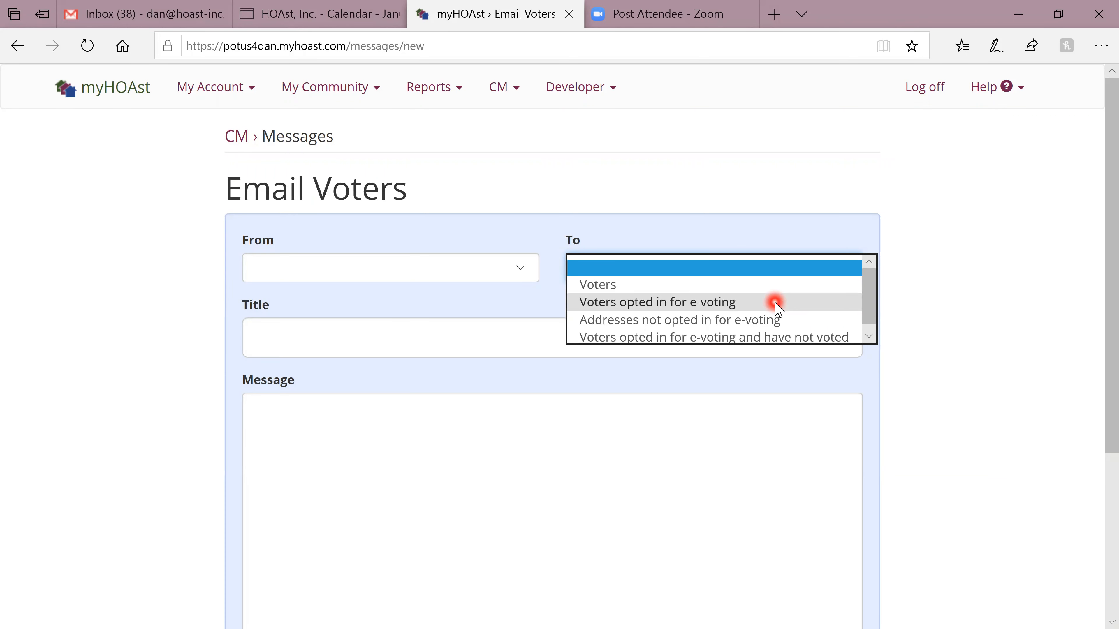
Return to the owner's meetings and open the account's own votes and general proxy
left_click(504, 91)
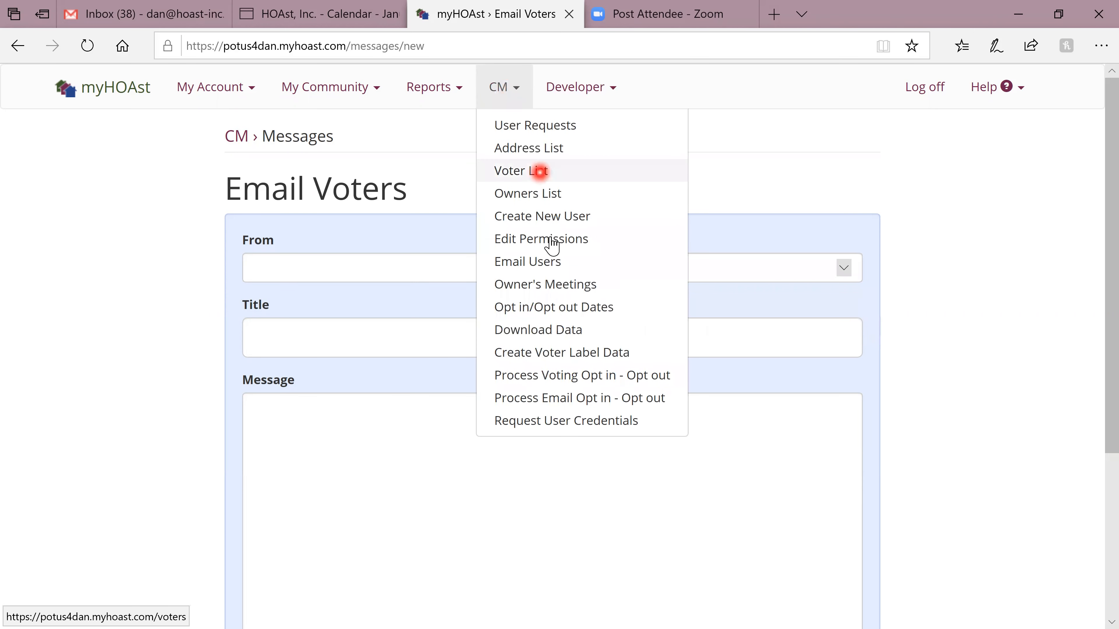
left_click(559, 284)
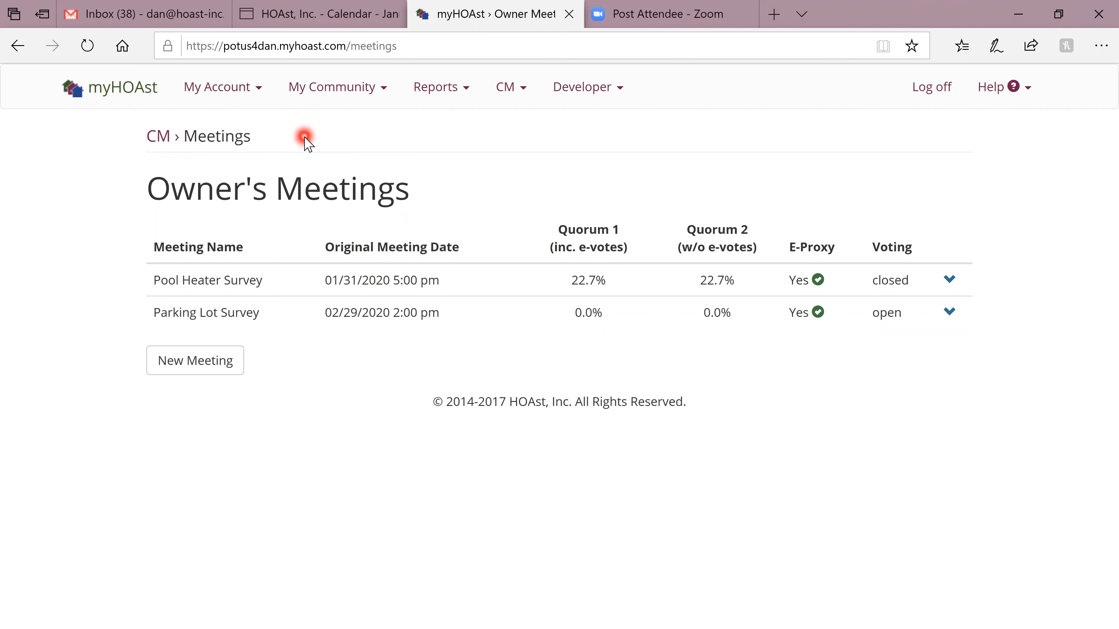
left_click(242, 90)
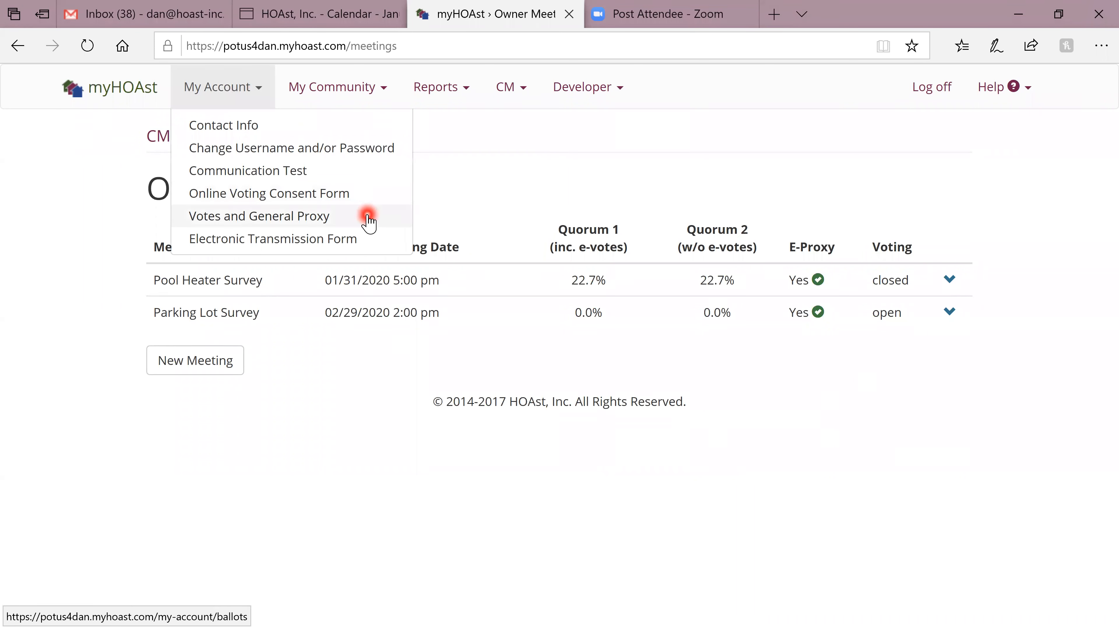
left_click(335, 216)
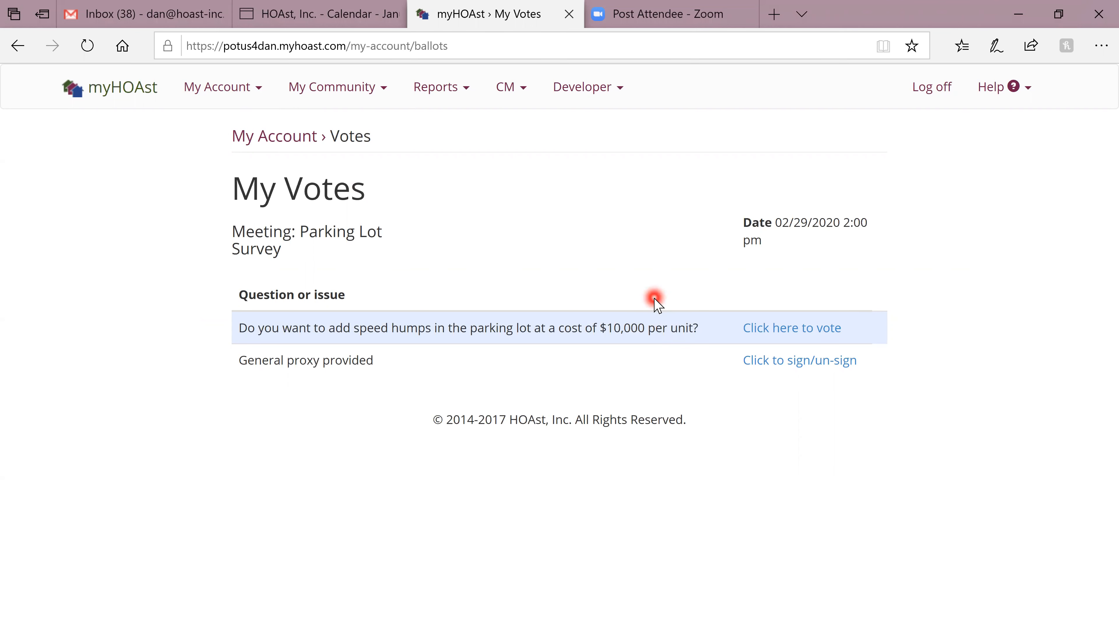
Leave the votes page for the online voting consent form, confirm the voter's identity and sign to opt out of online voting
left_click(241, 90)
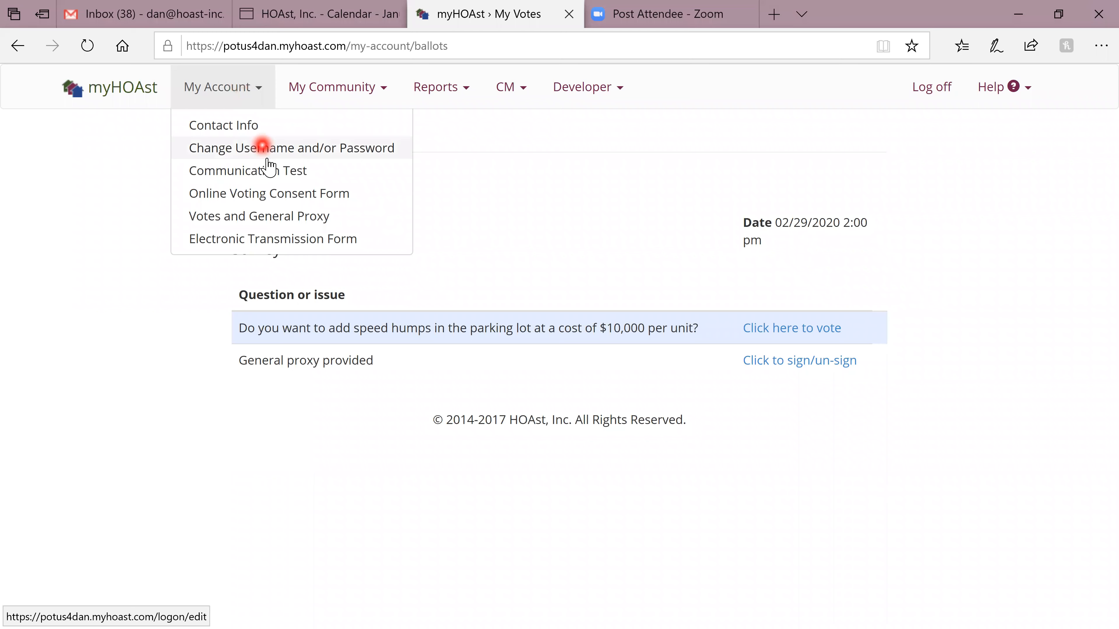
left_click(279, 193)
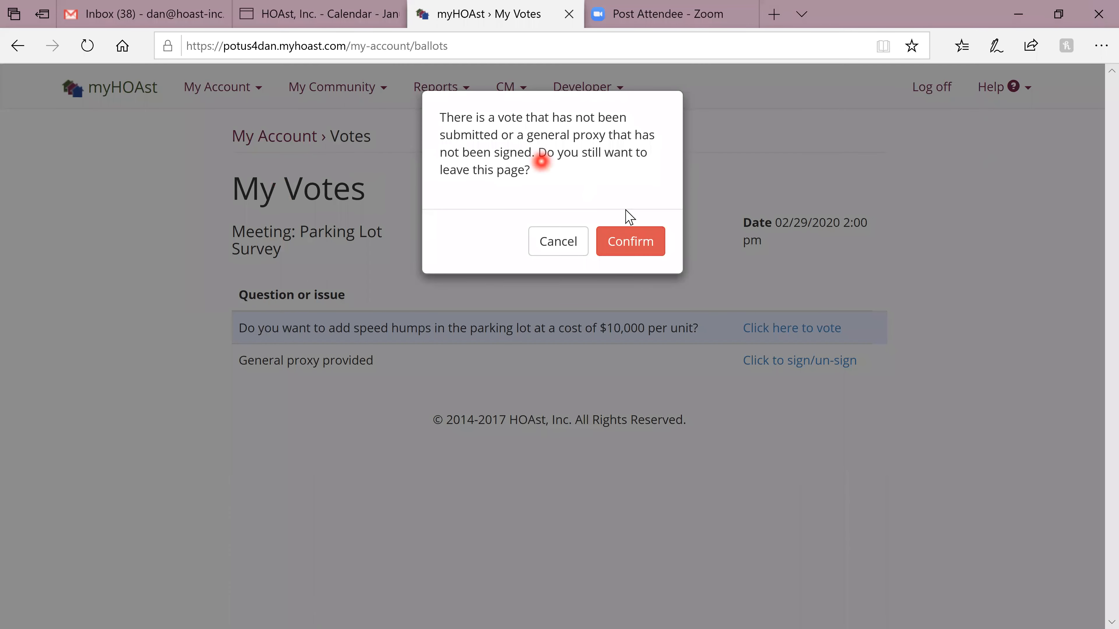
left_click(636, 241)
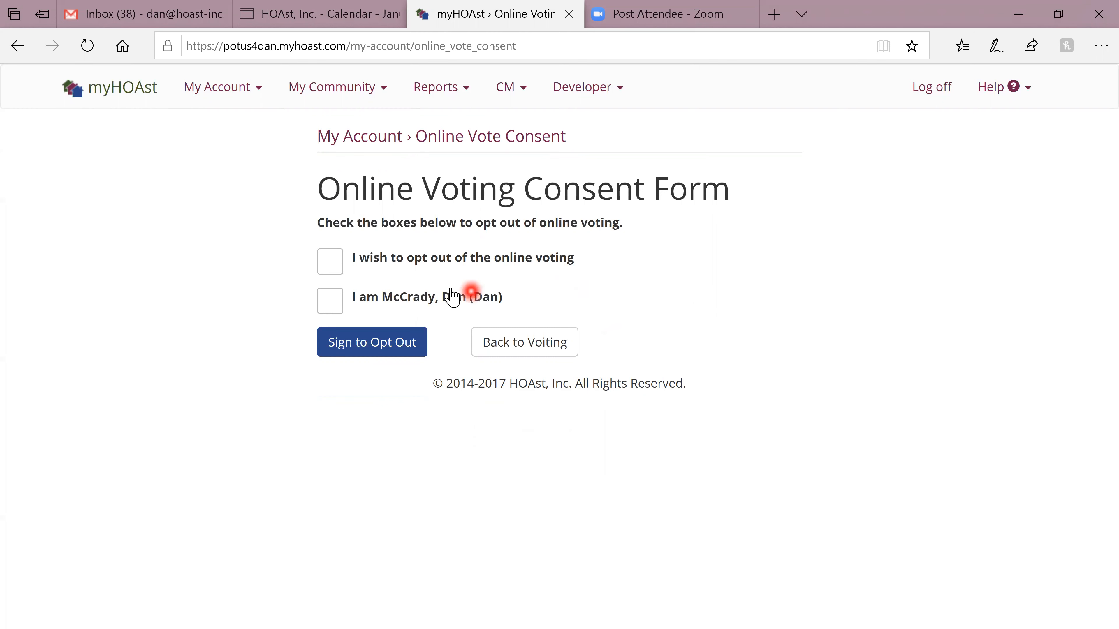
left_click(330, 264)
left_click(331, 301)
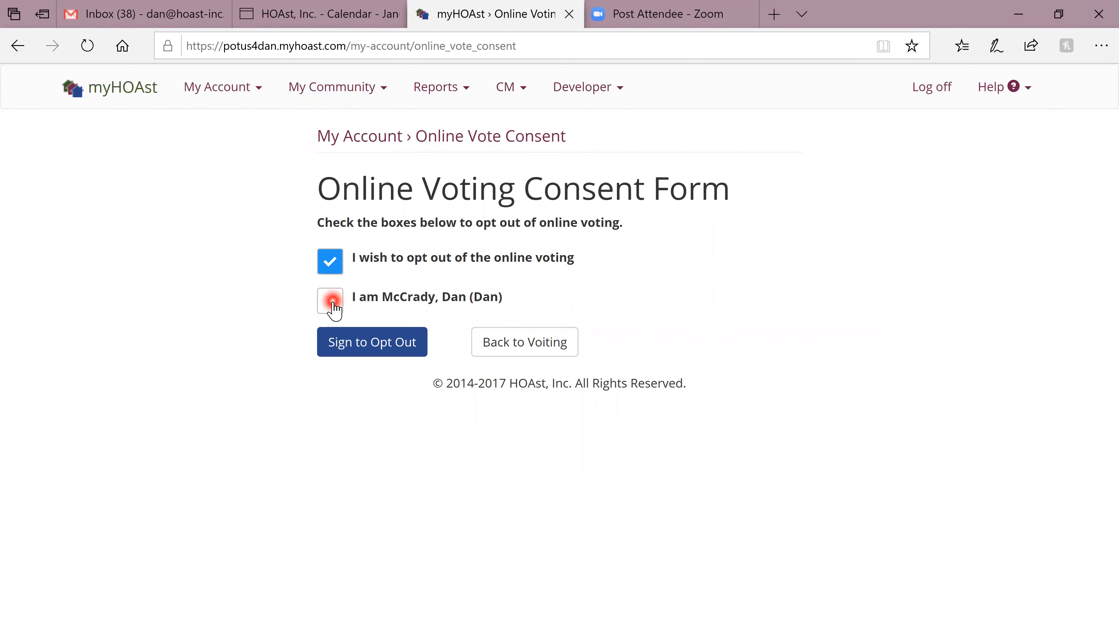
left_click(360, 342)
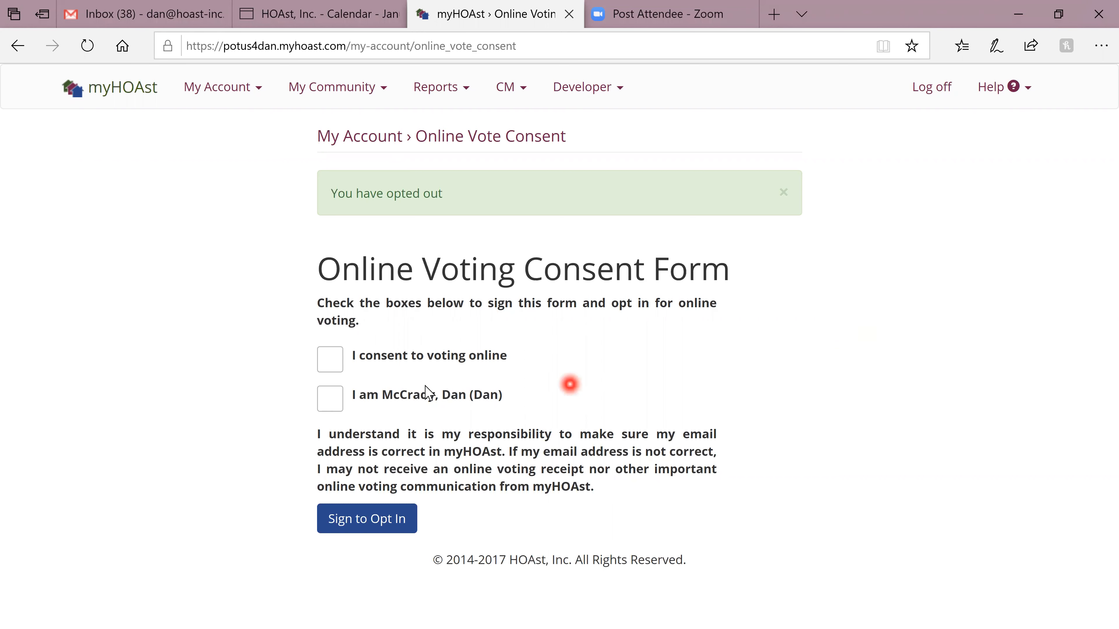
Consent to voting online, confirm the voter's identity, sign to opt in and dismiss the notice on the votes page
left_click(332, 362)
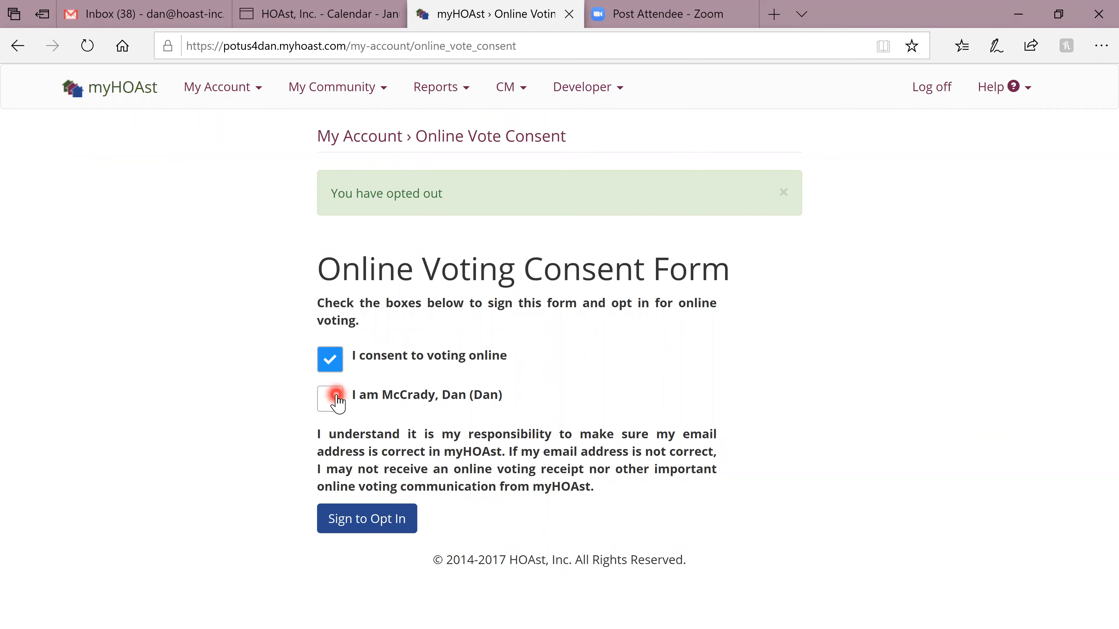
left_click(336, 399)
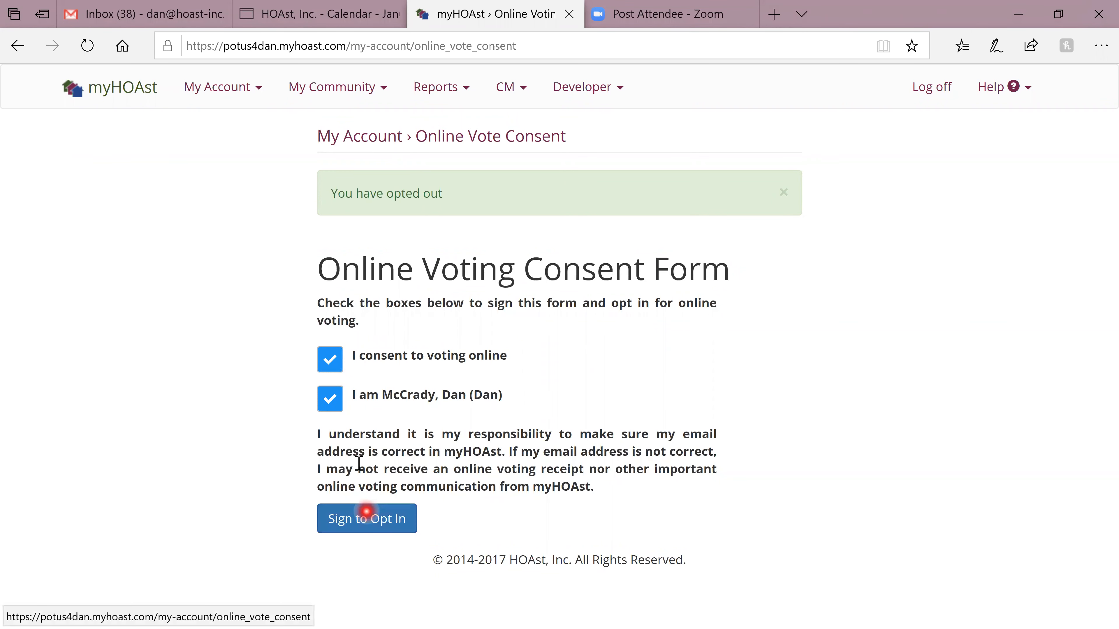
left_click(365, 511)
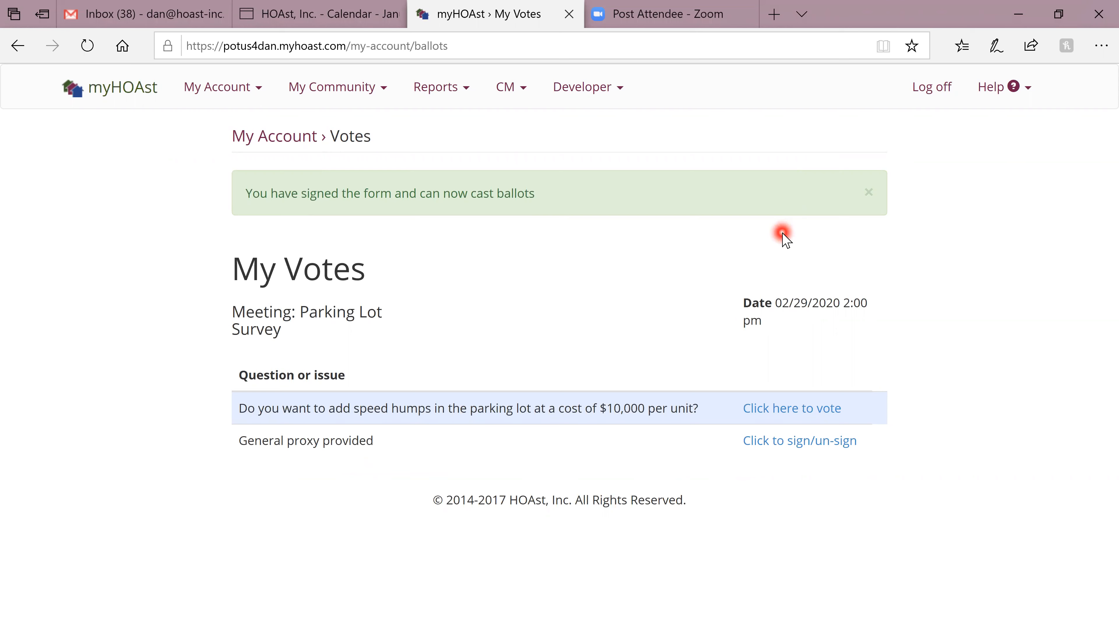
left_click(870, 192)
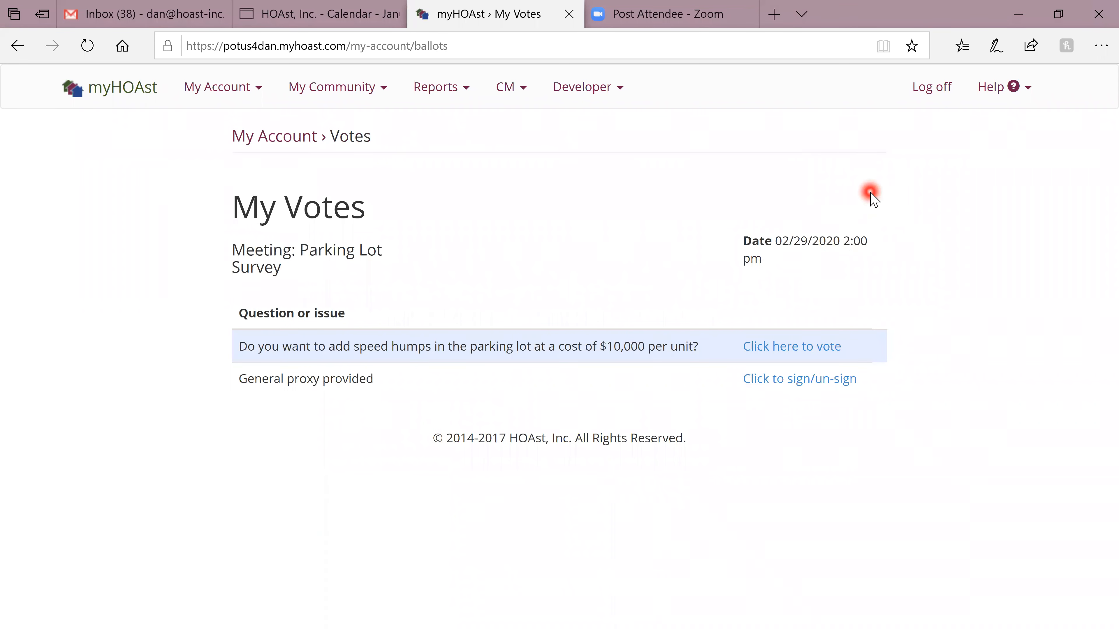